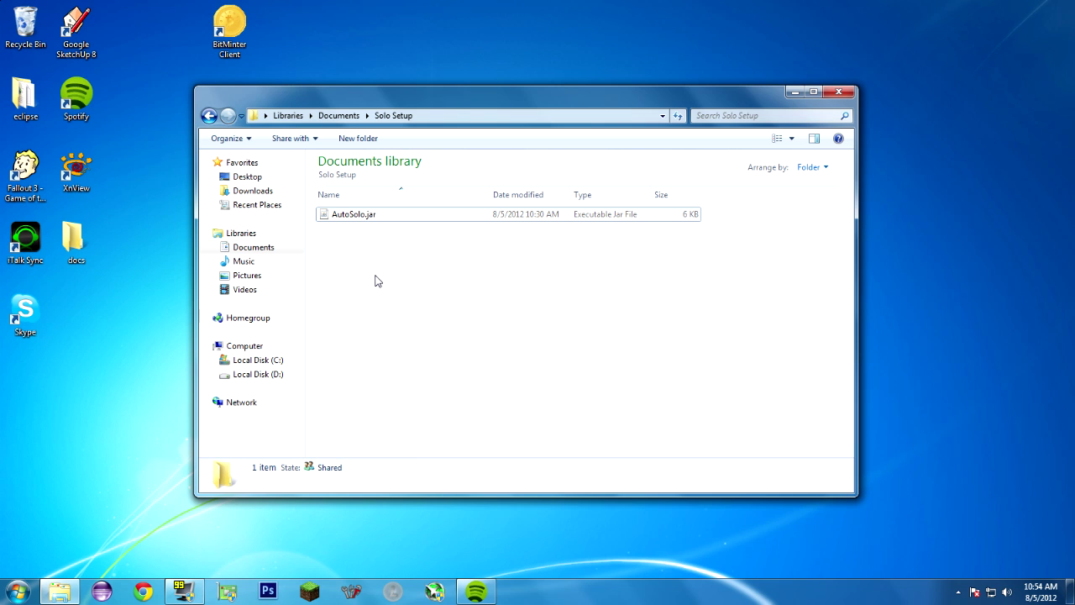
- Launch AutoSolo.jar from the Solo Setup folder and accept the download terms with "I agree"
double_click(353, 215)
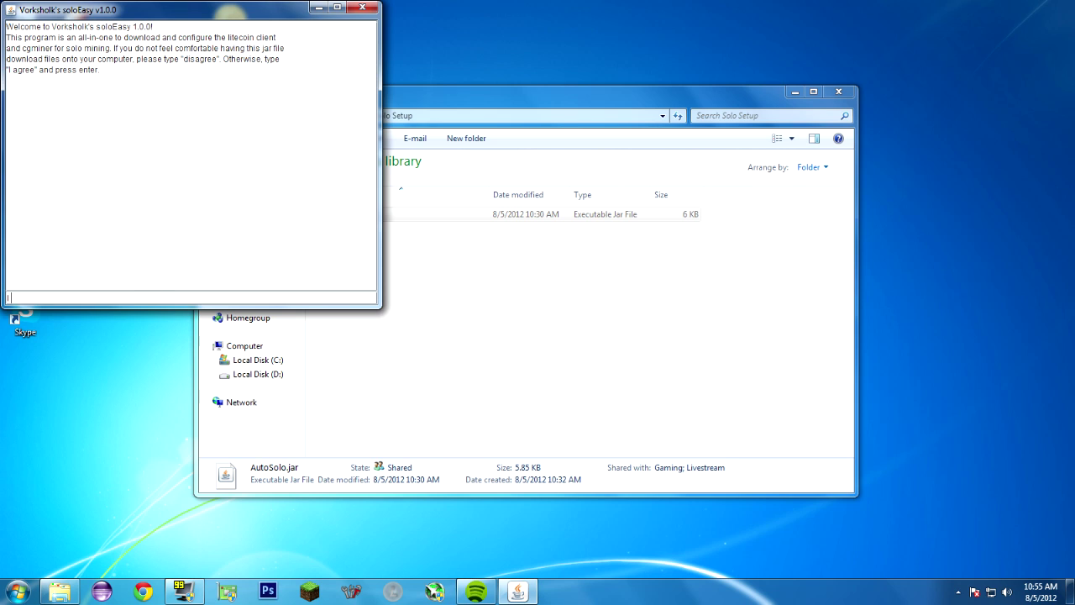
type("agree")
key("Return")
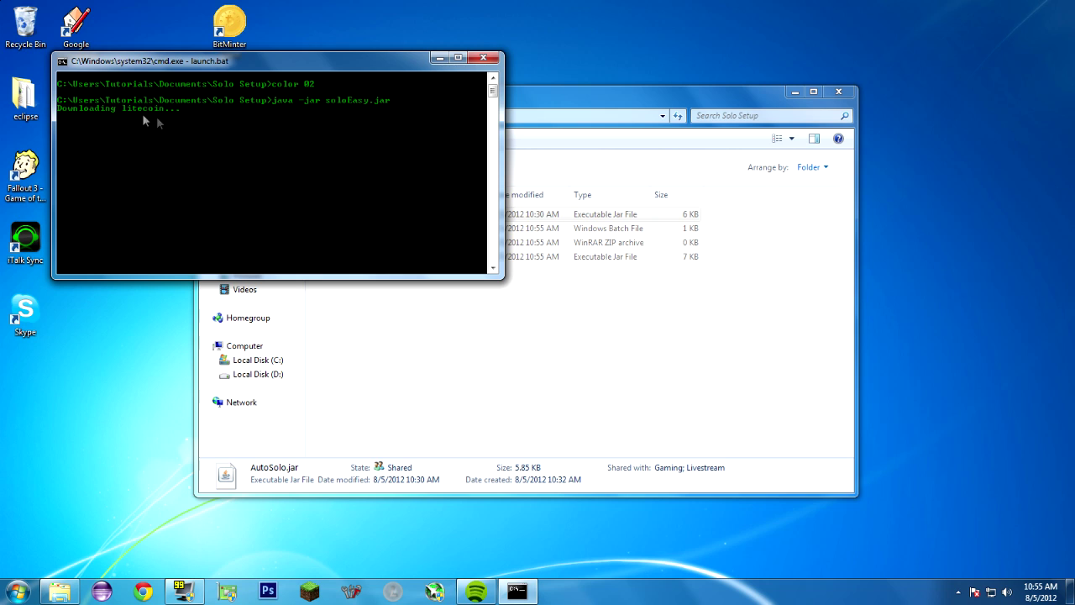
- Move the Solo Setup folder and Litecoin Wallet windows clear of the setup prompt and close the leftover command window
left_click_drag(613, 96, 816, 77)
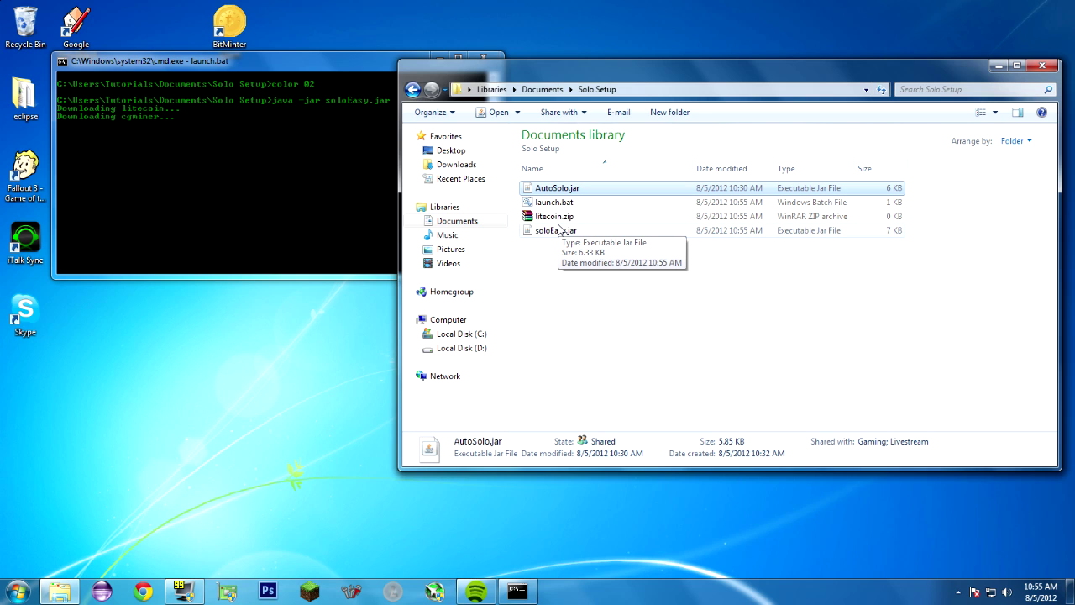
left_click(262, 59)
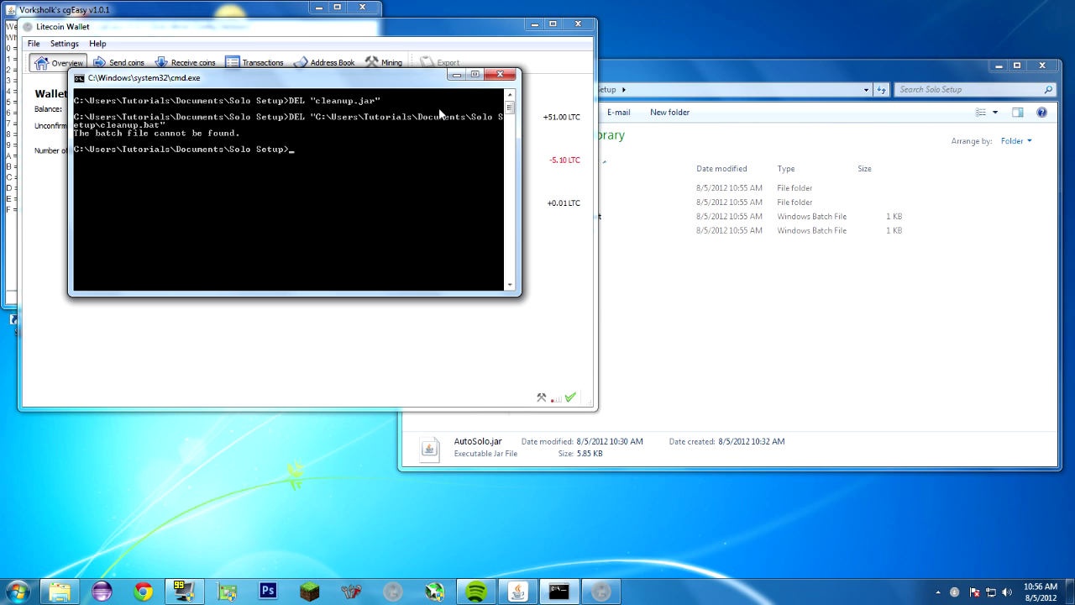
left_click(501, 74)
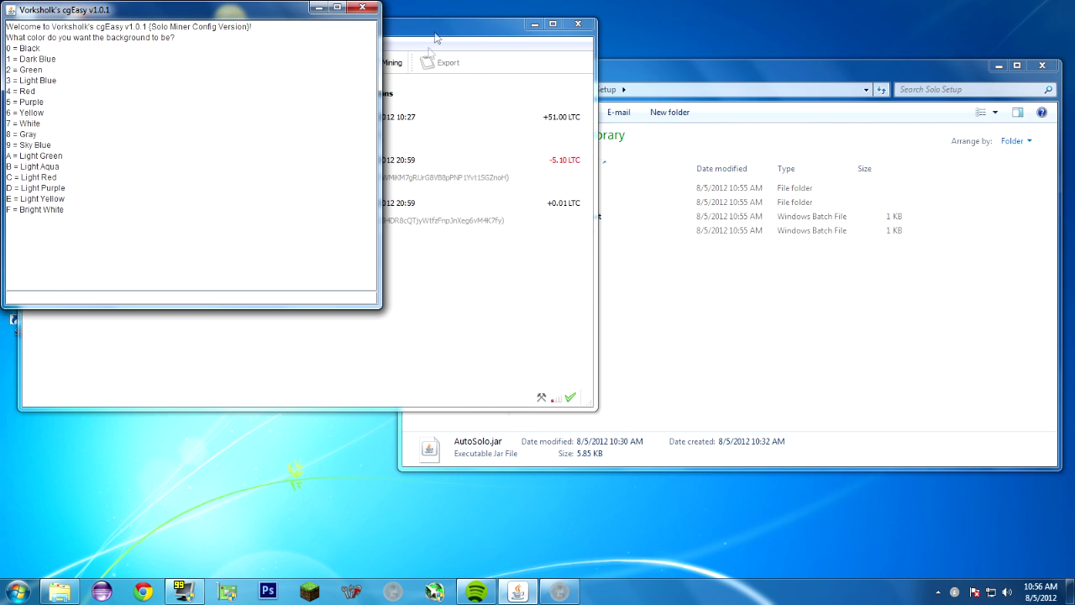
left_click_drag(436, 38, 909, 100)
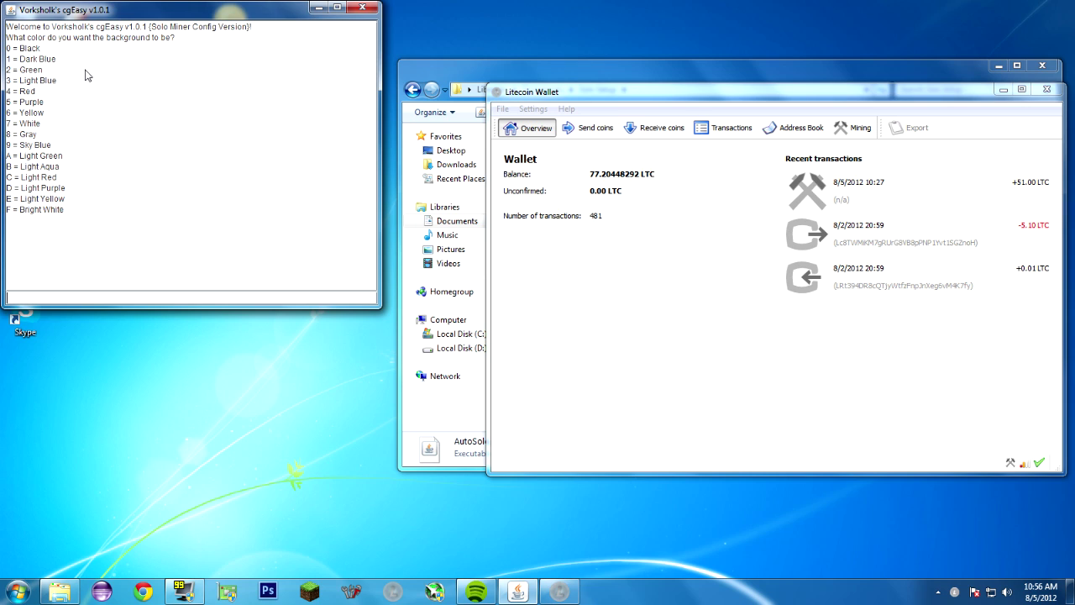
- Answer the cgEasy prompts with background color 0, text color 2, GPU model 5970 and aggression 12
key("Return")
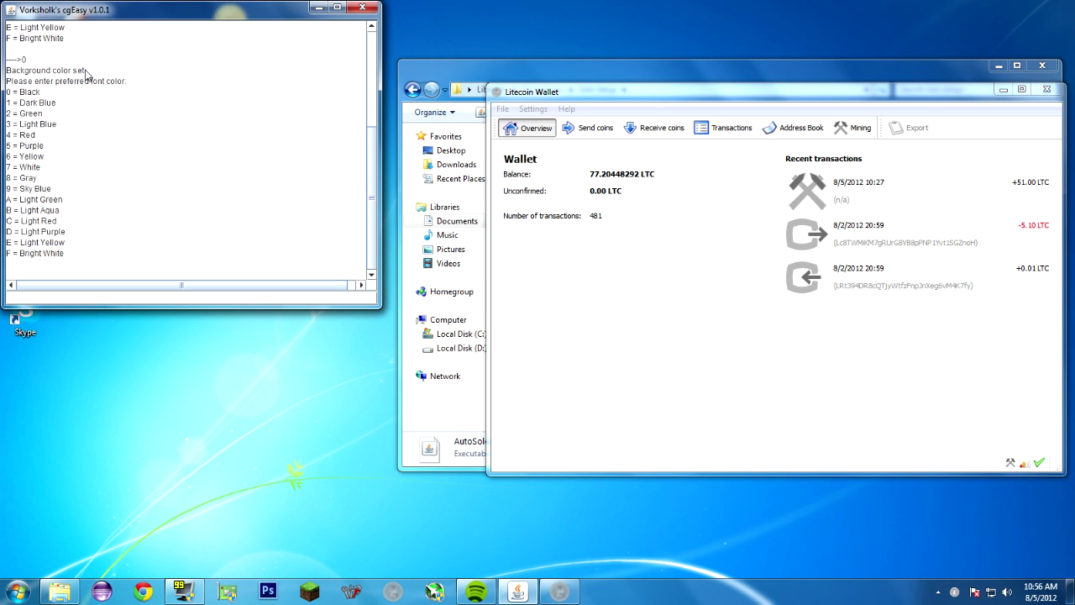
key("Return")
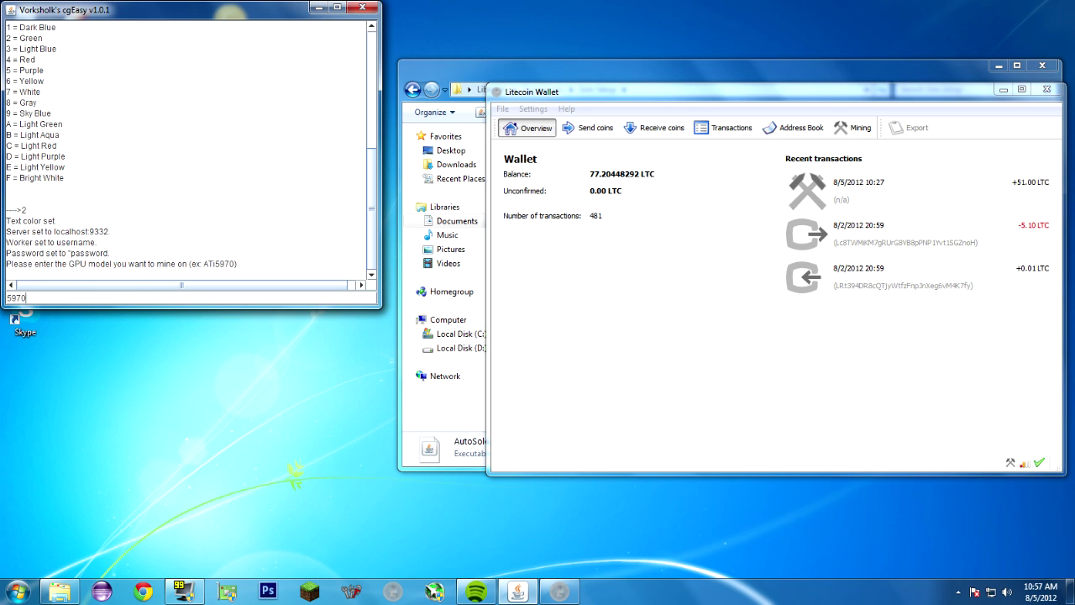
key("Return")
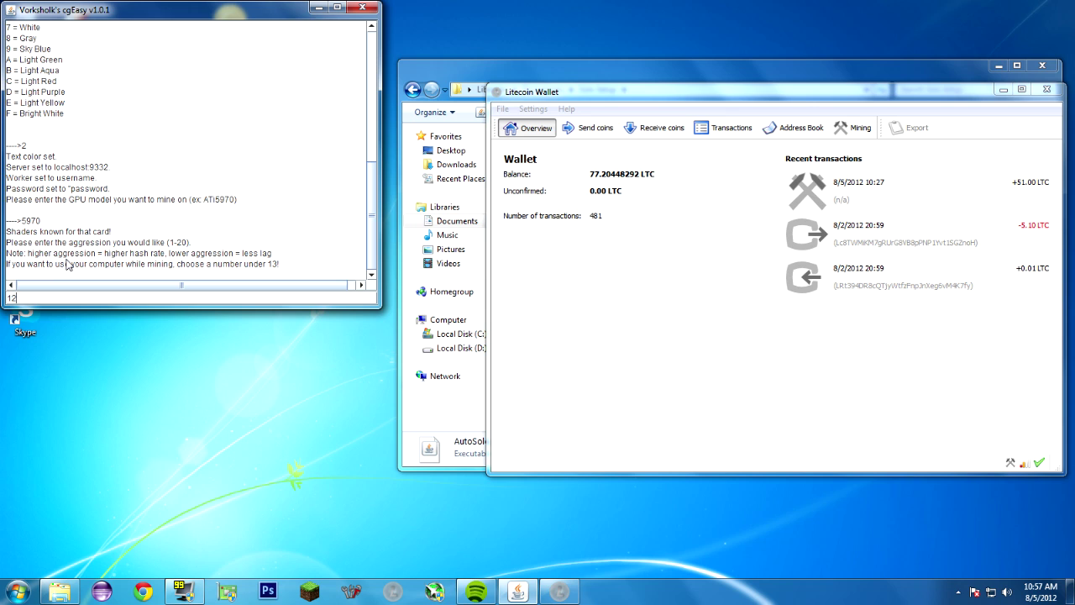
key("Return")
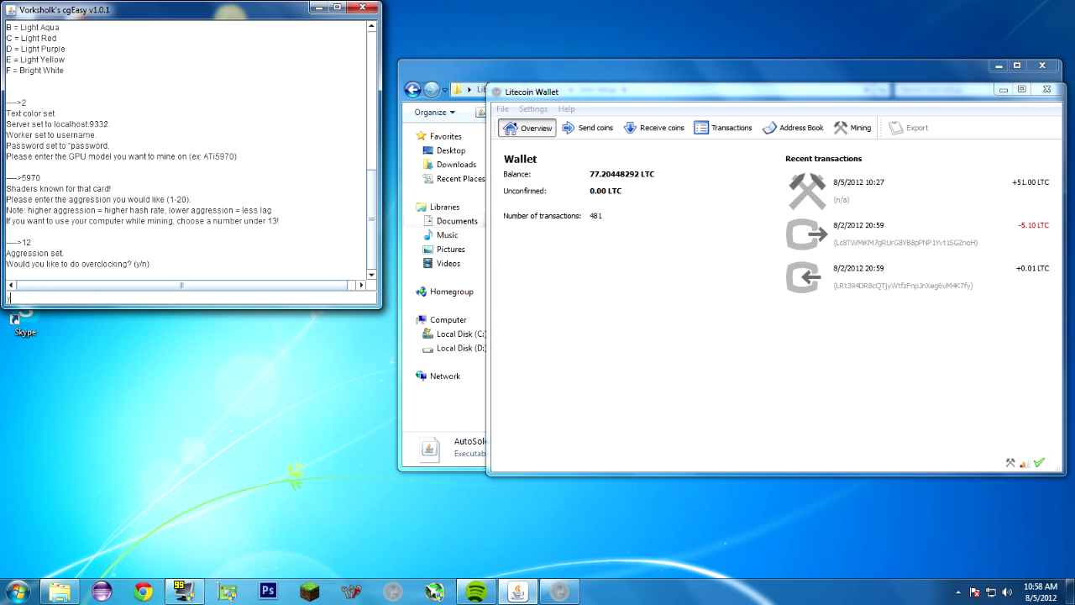
- Enable overclocking, agree to its warning, and set the engine clock to 810 MHz and the memory clock to 1025 MHz
key("Return")
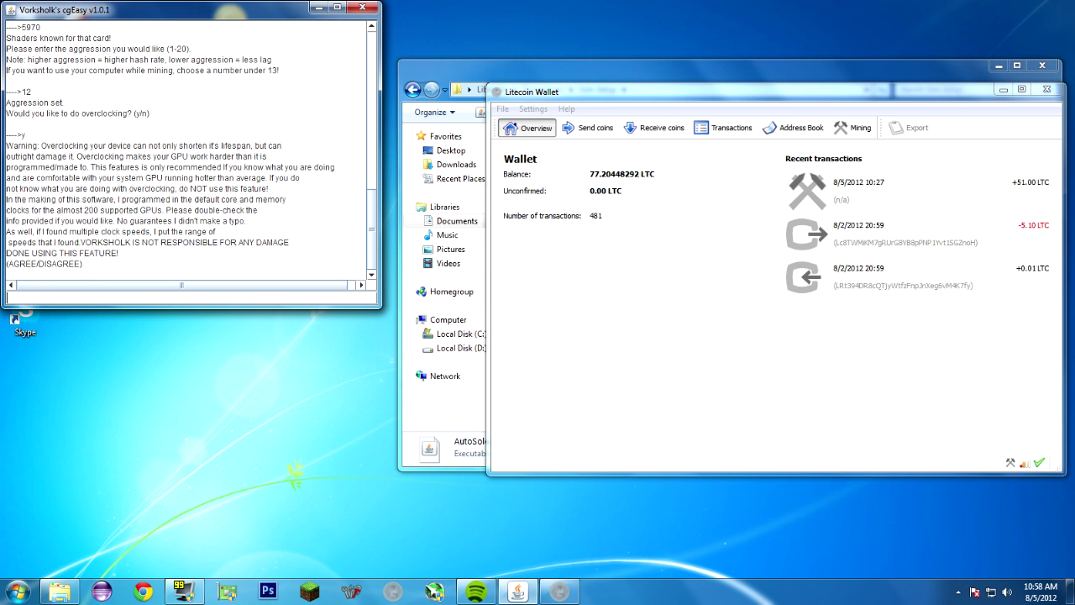
type("agree")
key("Return")
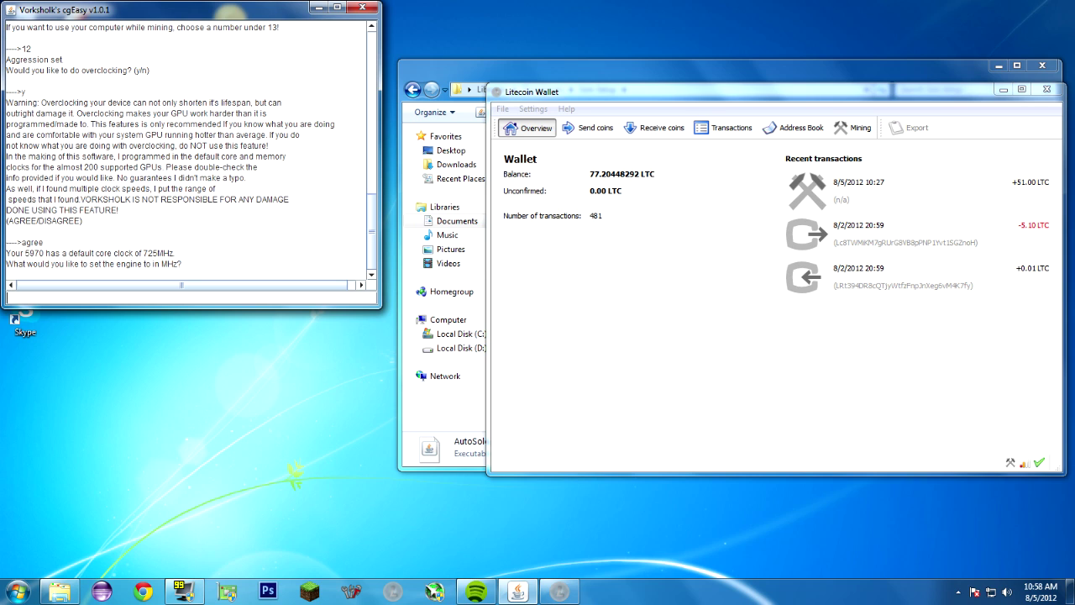
type("810")
key("Return")
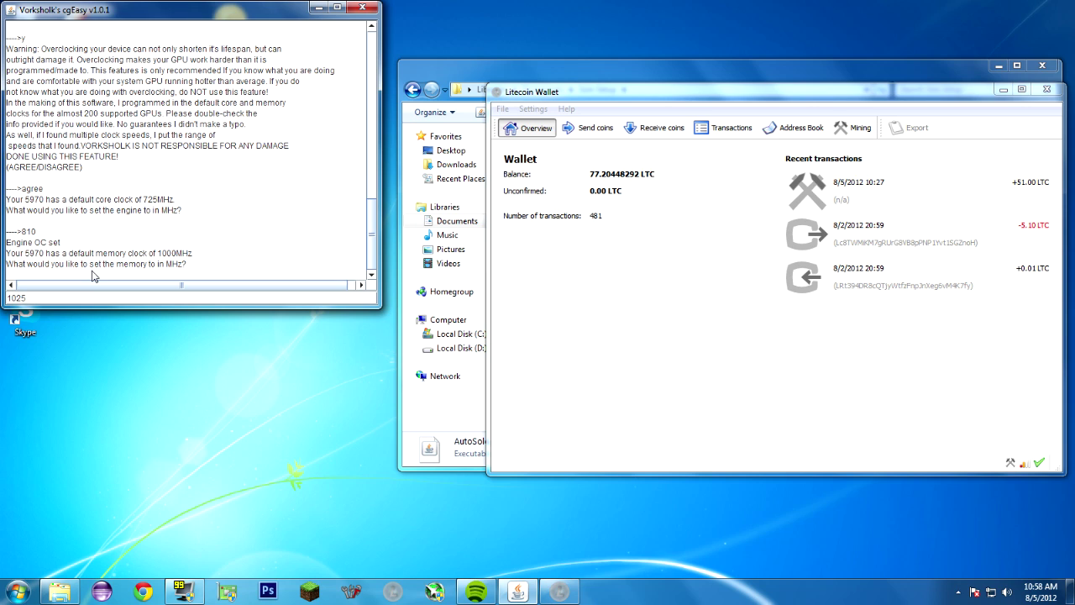
key("Return")
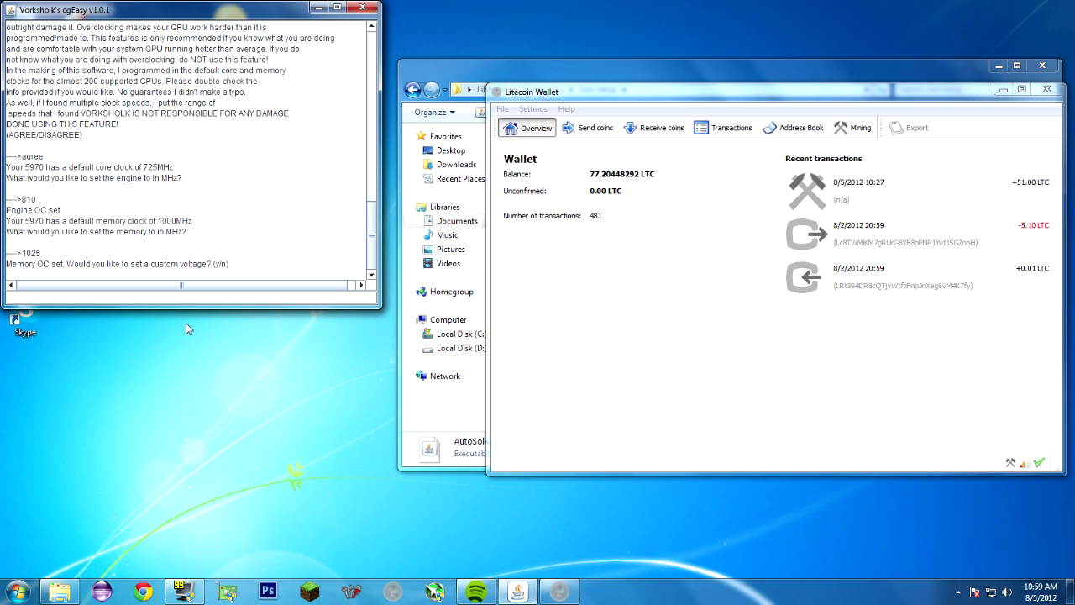
- Decline a custom voltage, set the worksize to 256 and close the finished configuration window
key("Return")
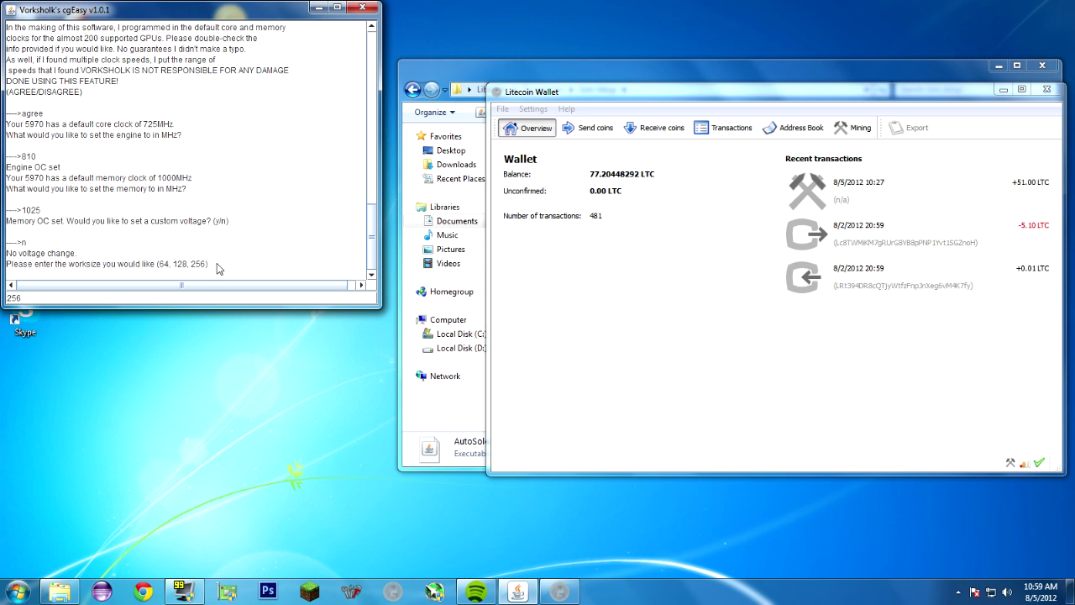
key("Return")
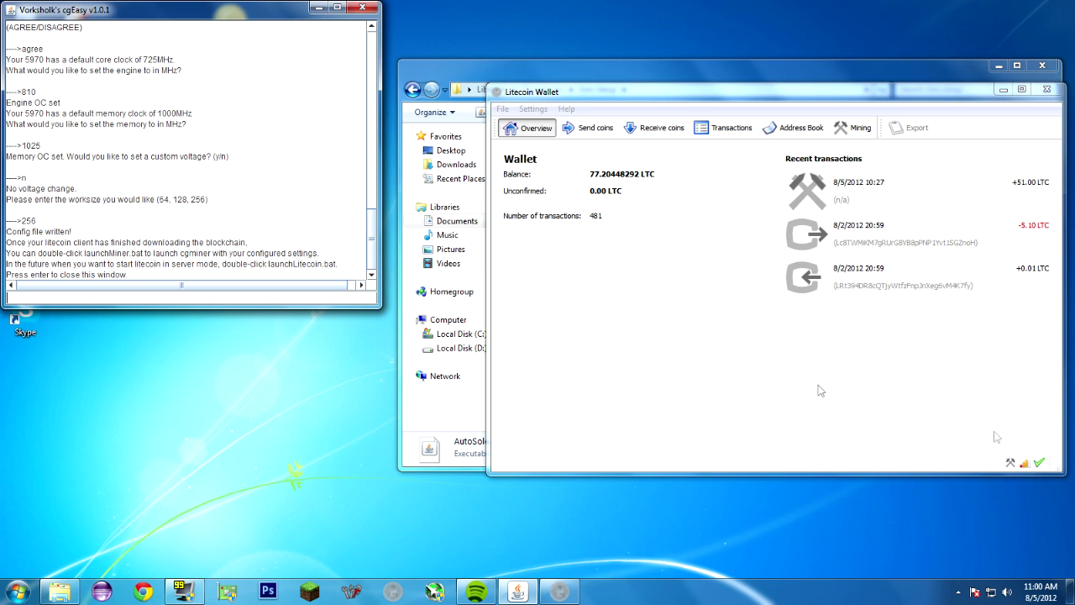
key("Return")
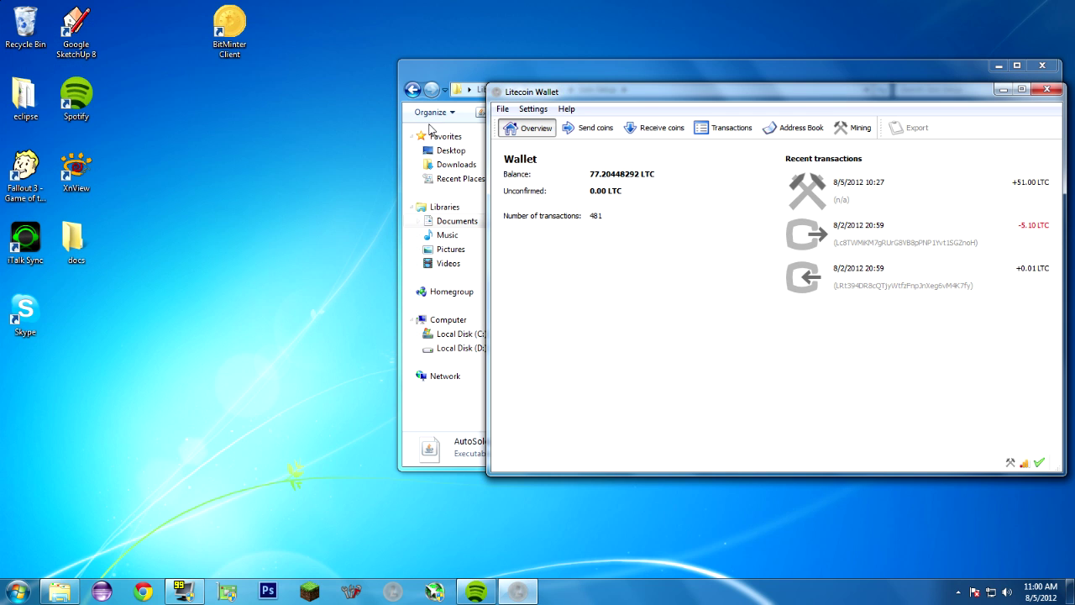
- Bring the Solo Setup folder forward and look through the files in its cgminer subfolder
left_click_drag(499, 74, 193, 67)
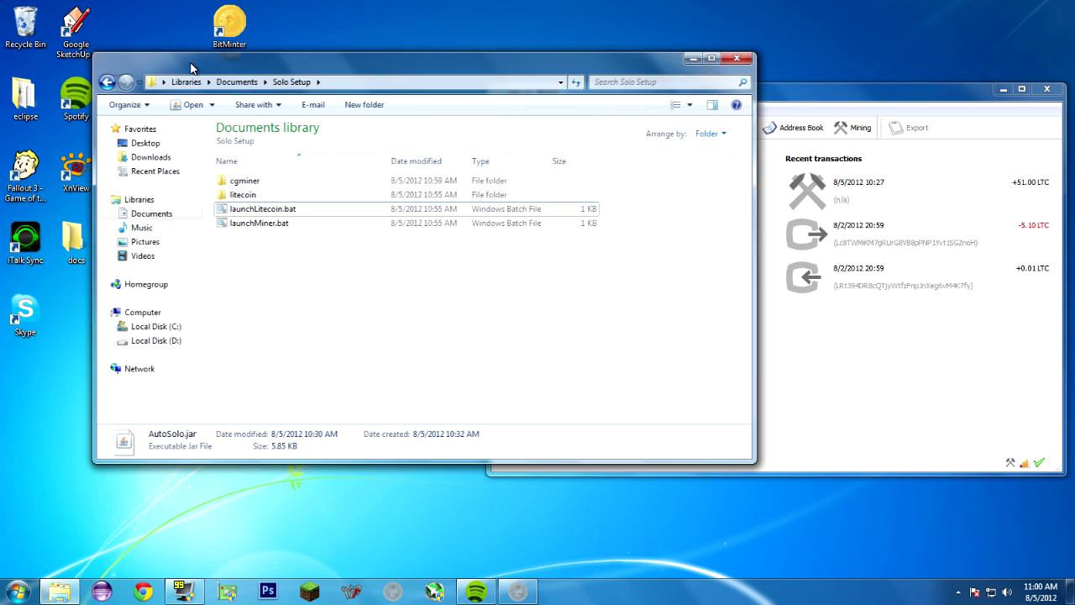
double_click(258, 186)
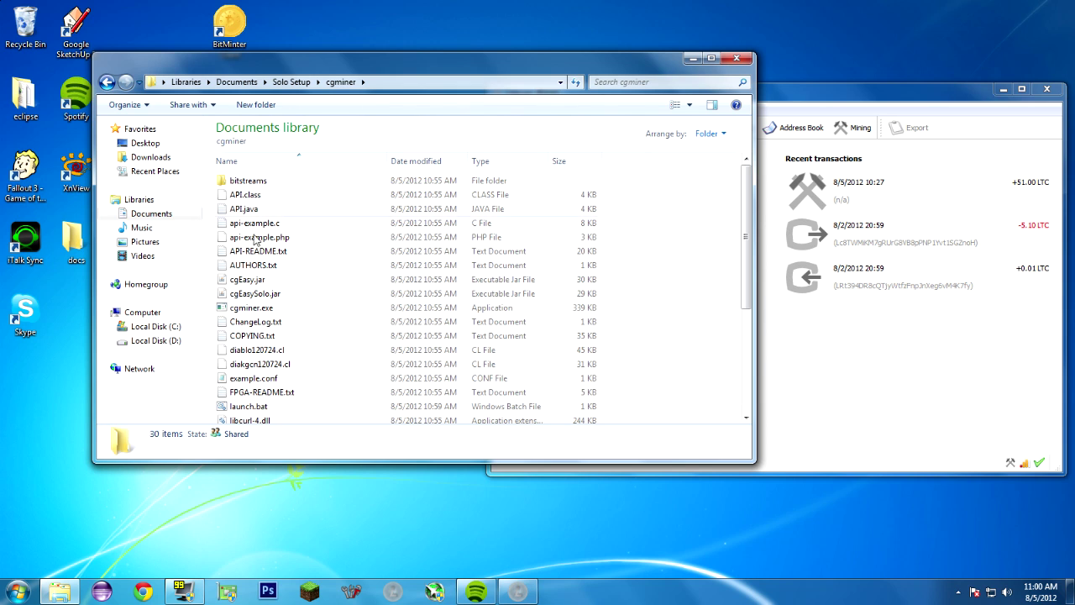
scroll(246, 267, "down", 4)
scroll(246, 267, "up", 4)
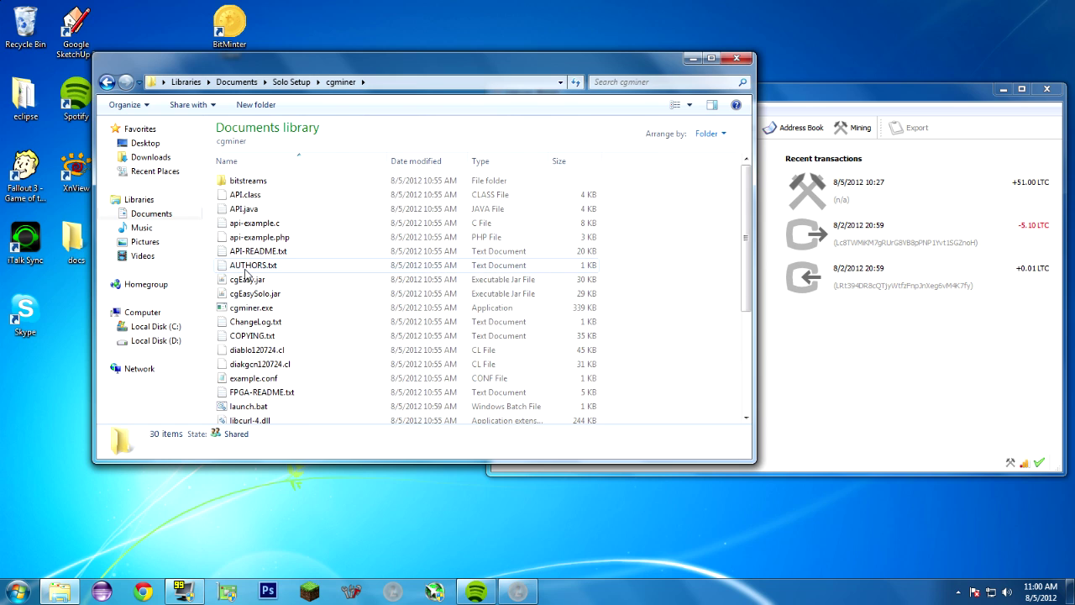
scroll(235, 324, "down", 3)
scroll(234, 325, "down", 1)
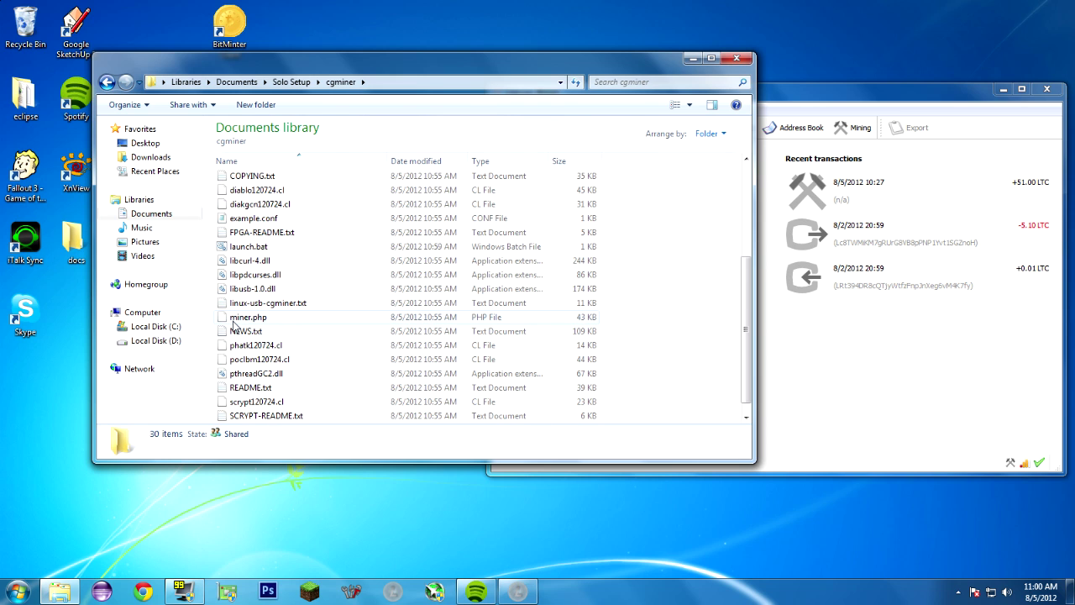
scroll(234, 325, "up", 3)
left_click(107, 82)
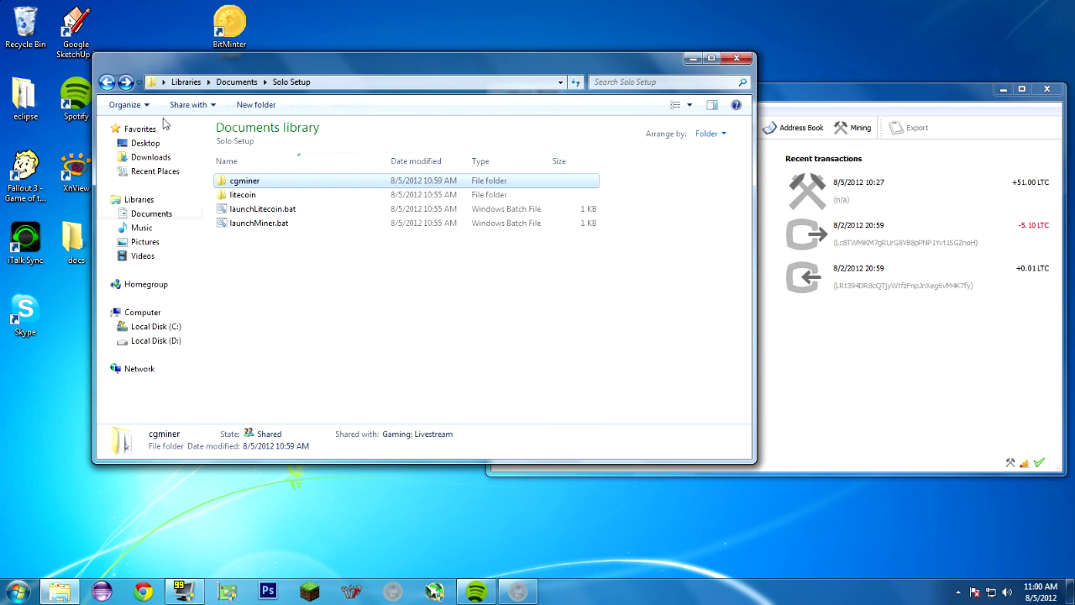
- Check the contents of the litecoin subfolder and return to the Solo Setup folder
double_click(246, 194)
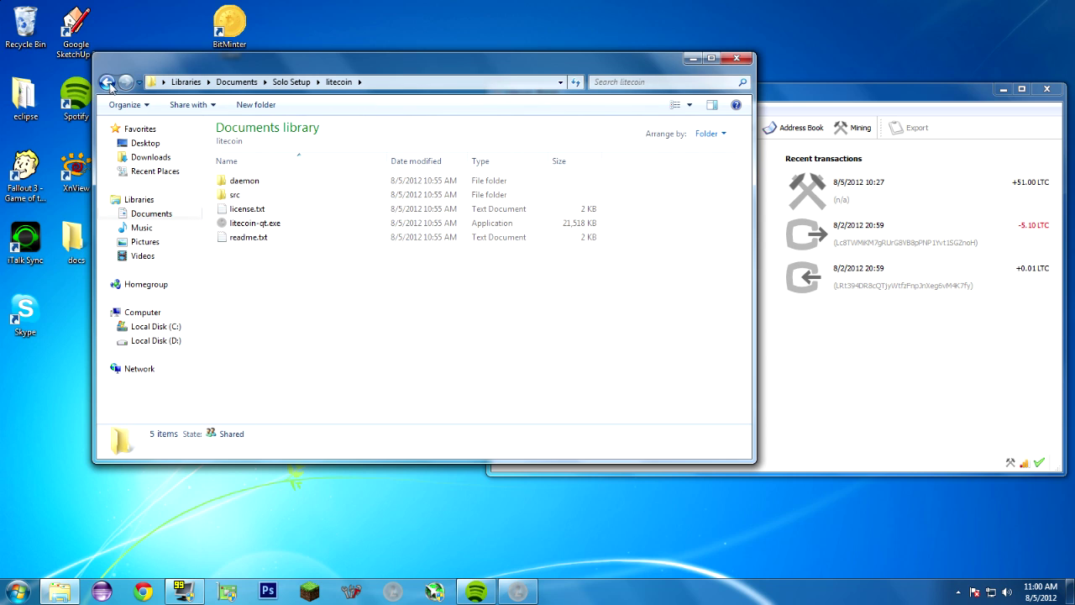
left_click(107, 83)
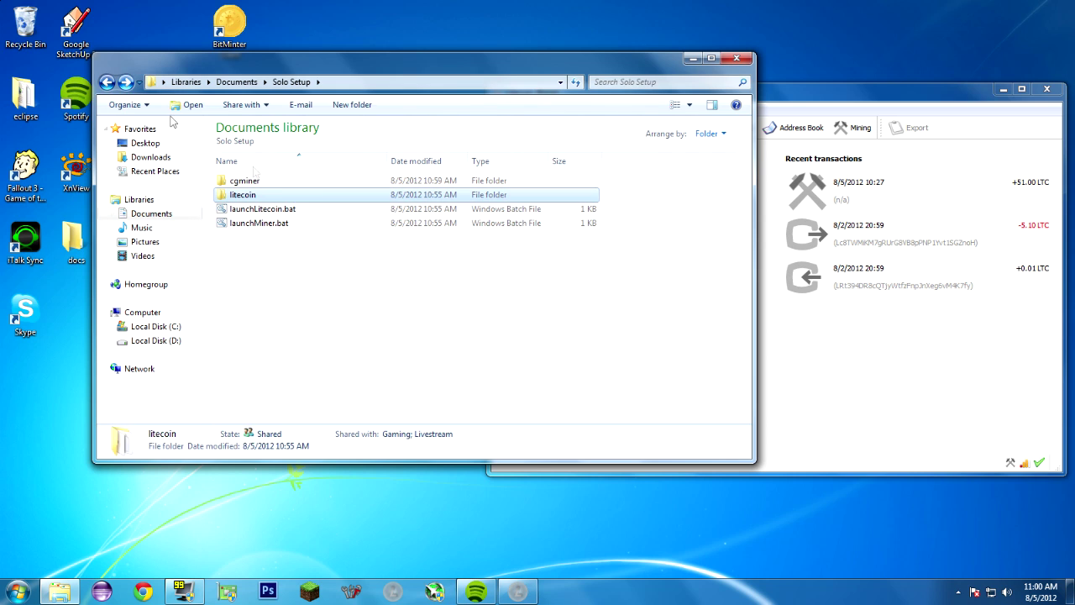
left_click(269, 246)
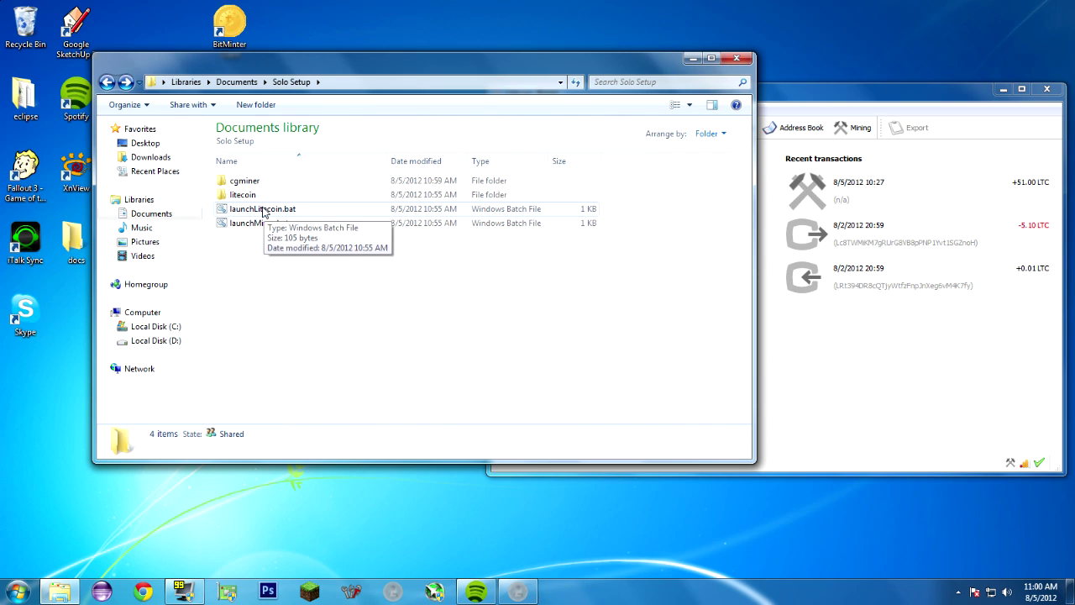
- Restart the Litecoin client in server mode with launchLitecoin.bat and close its command window
left_click(802, 101)
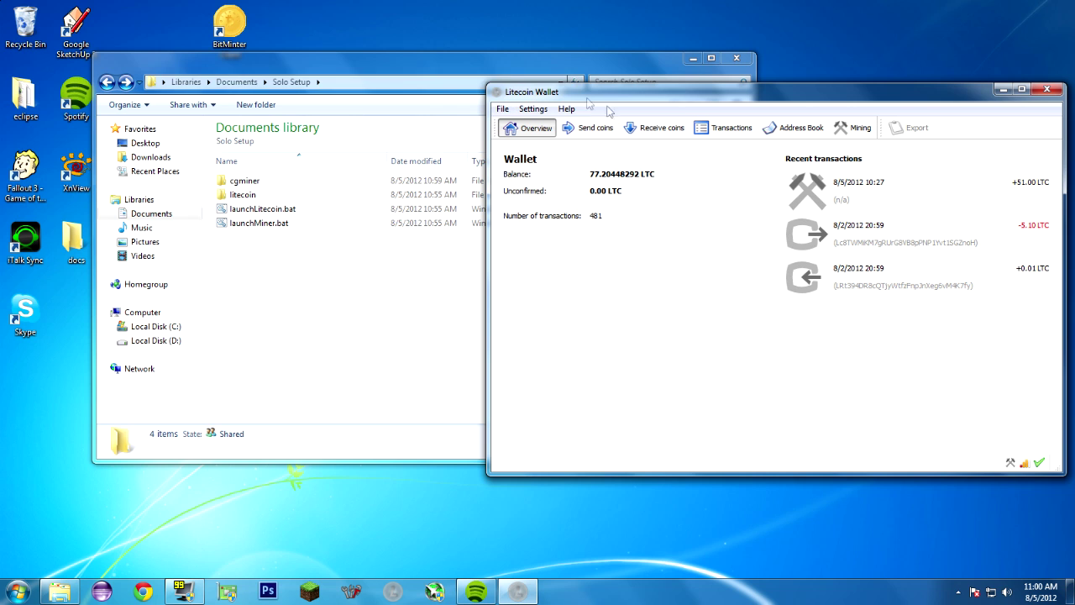
double_click(249, 209)
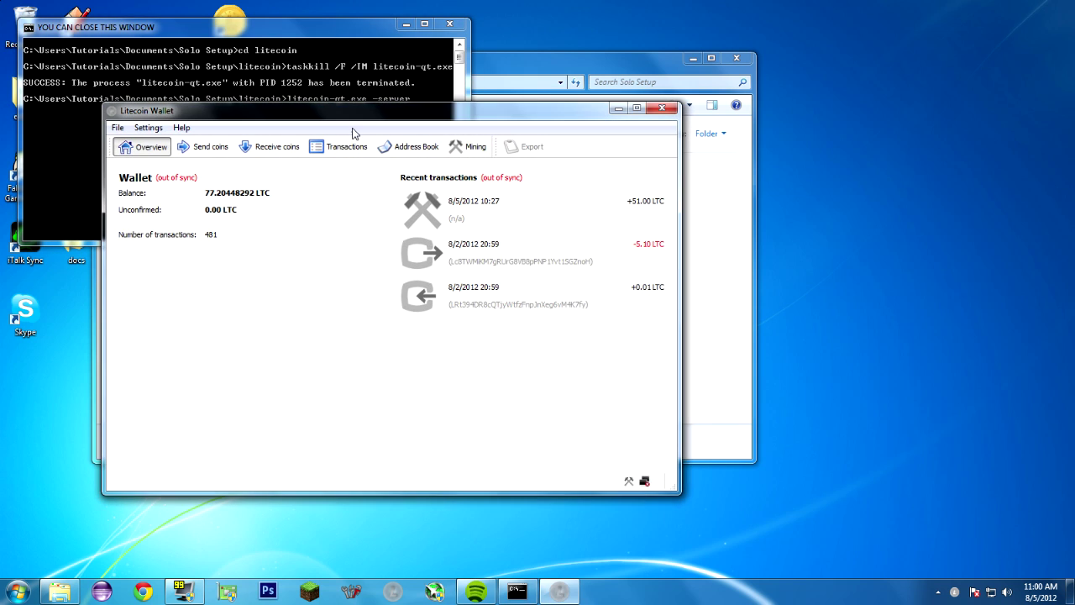
left_click(449, 25)
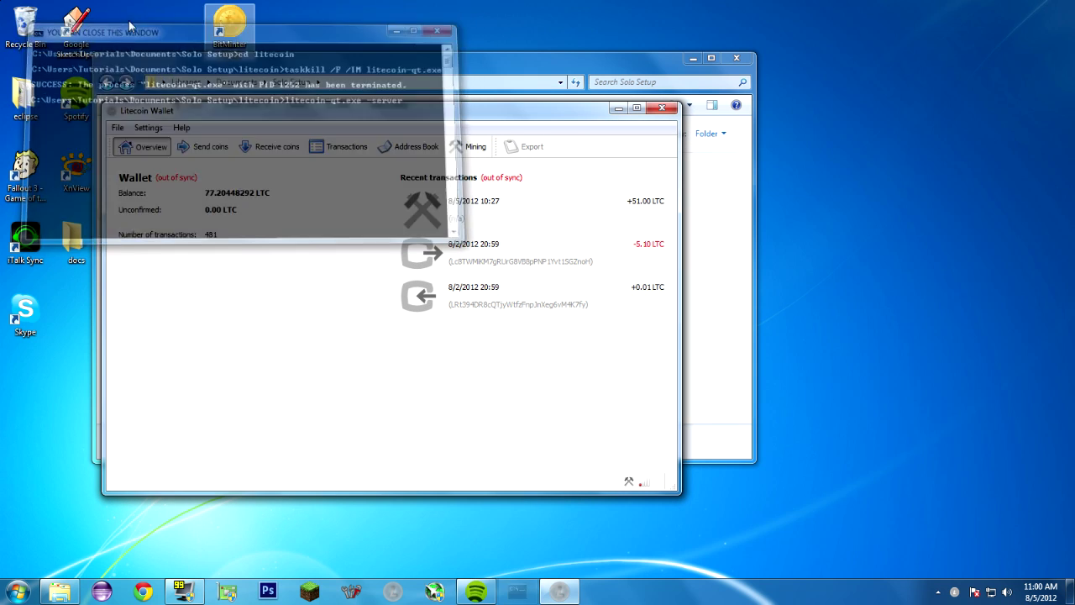
- Delete cgEasySolo.jar from the cgminer folder inside Solo Setup
left_click_drag(426, 65, 613, 52)
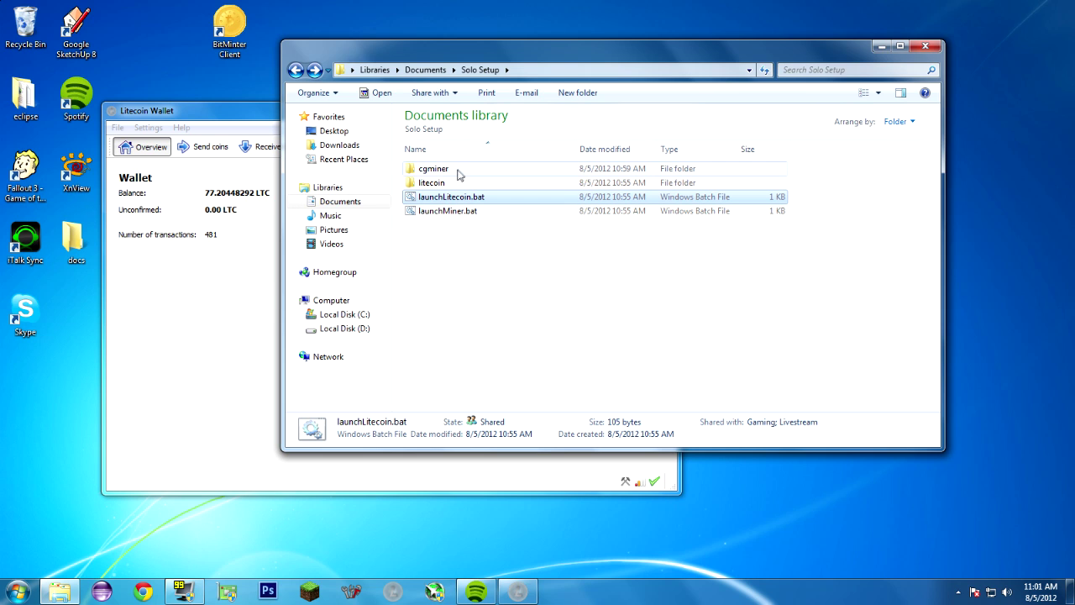
double_click(452, 168)
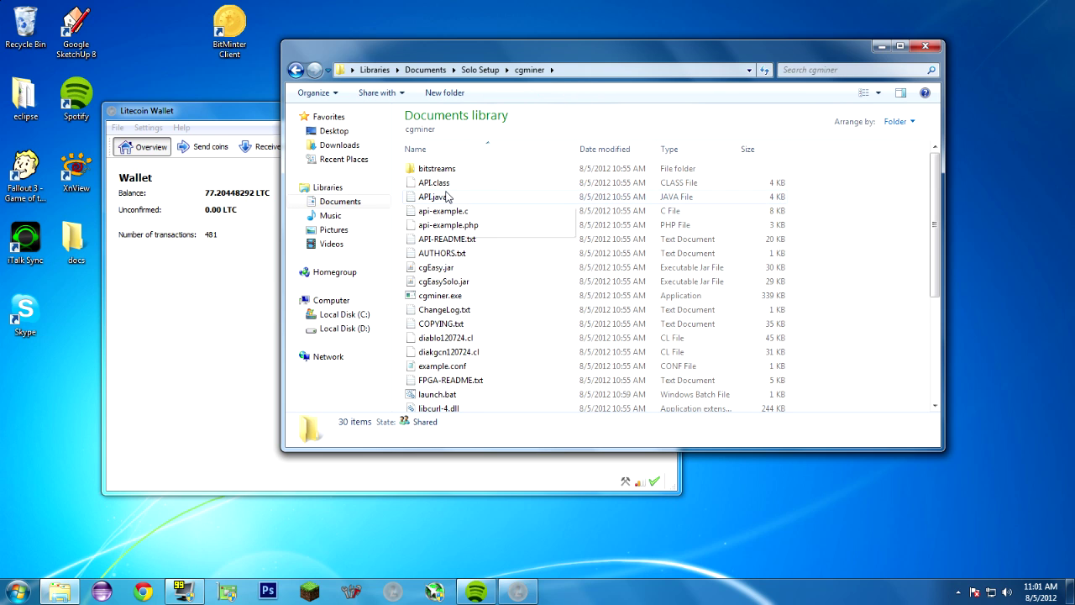
scroll(446, 231, "down", 1)
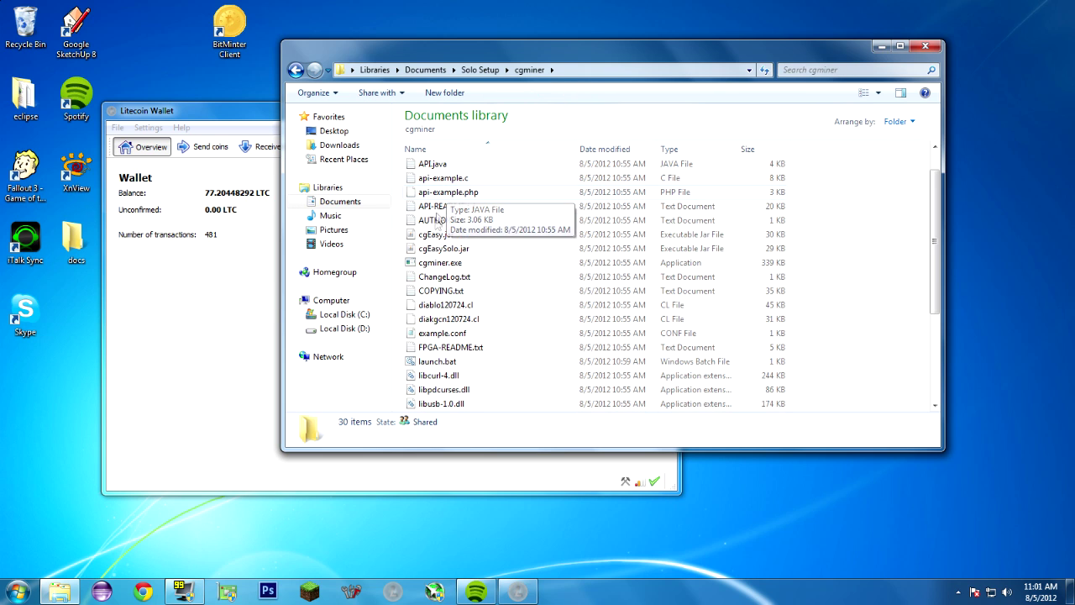
right_click(425, 252)
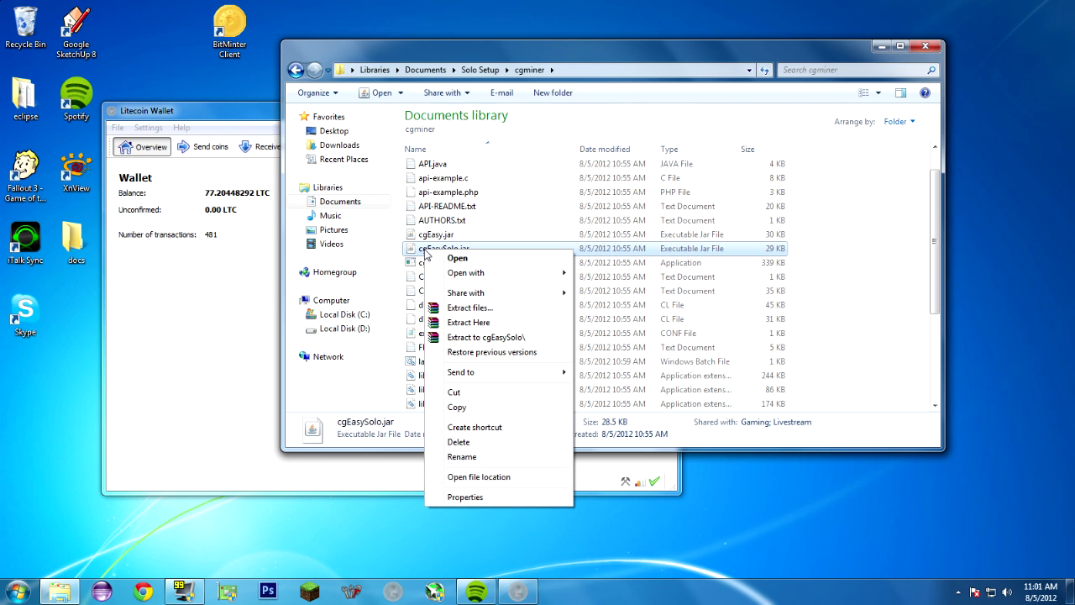
left_click(455, 441)
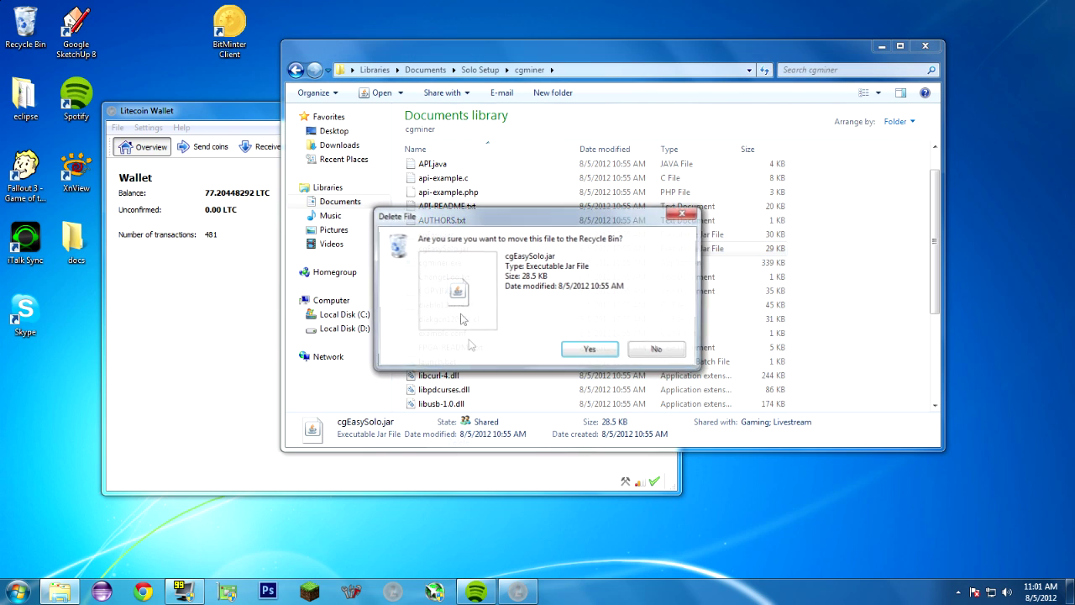
left_click(570, 348)
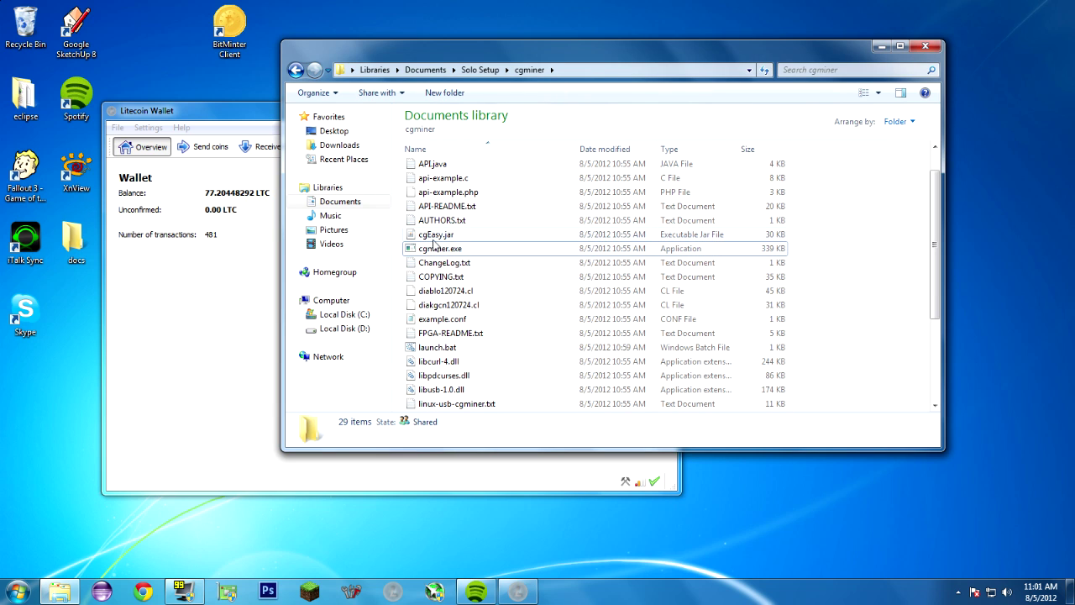
- Run cgEasy.jar and set a black background (0), green text (2) and the batch file name launch2
double_click(435, 236)
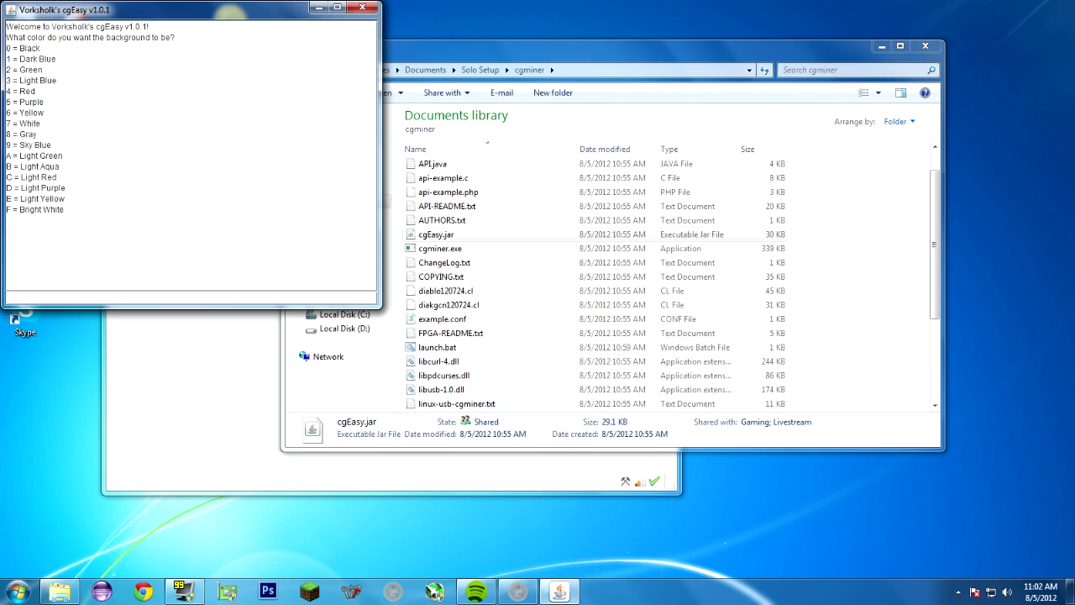
type("0")
key("Return")
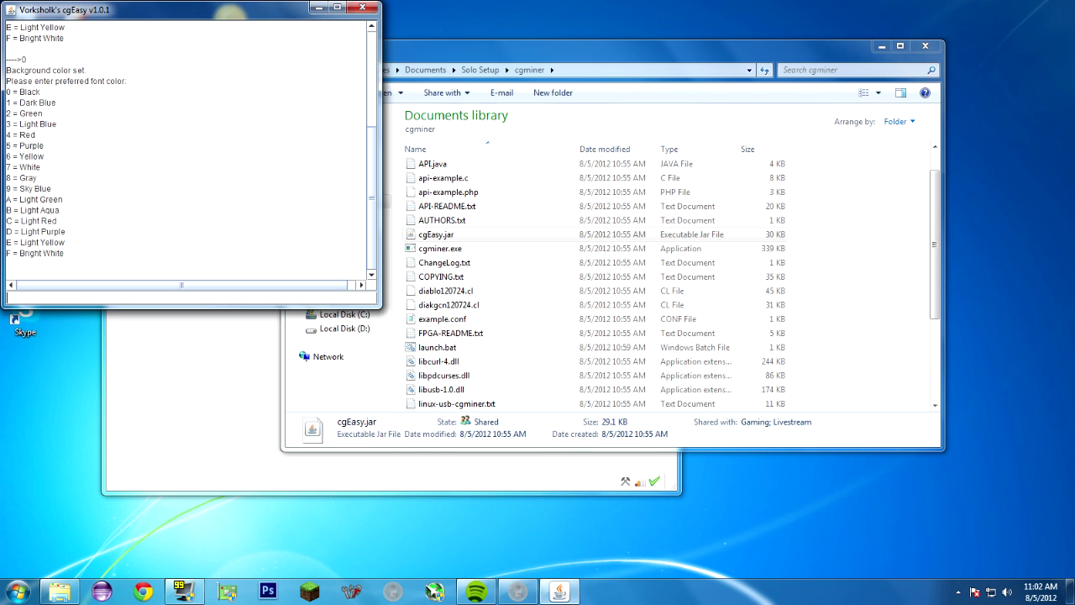
type("2")
key("Return")
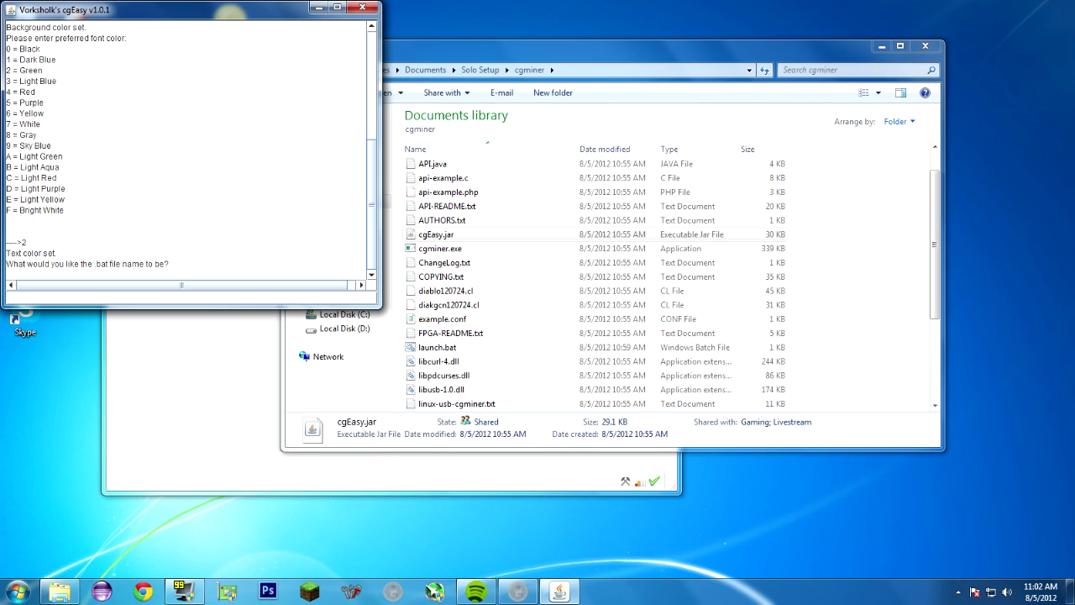
type("launch2")
key("Return")
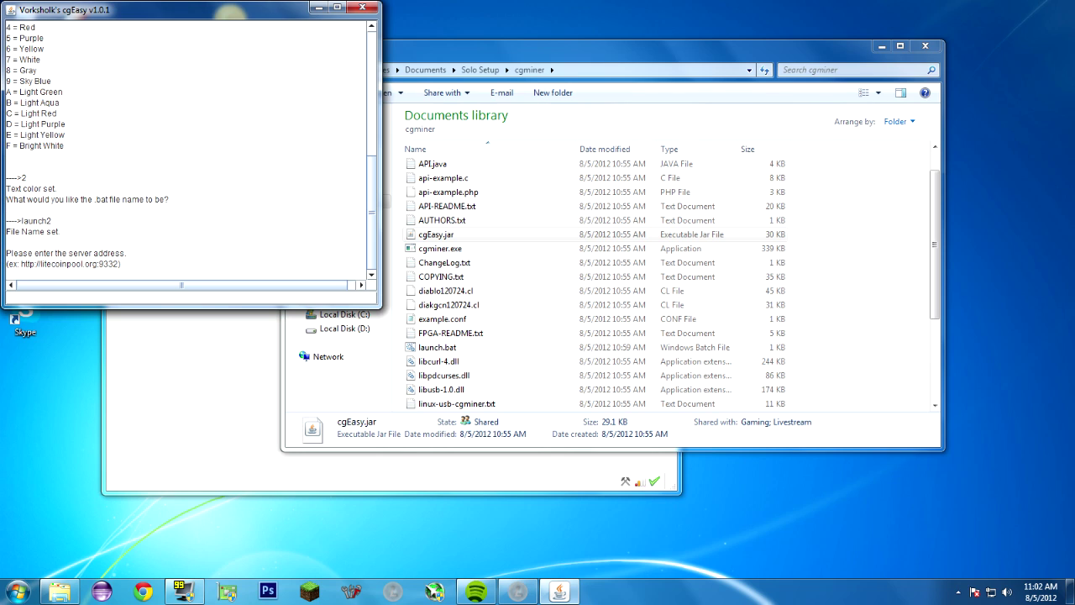
- Set the server address to localhost:9332 and enter the worker name and the worker password
type("li")
type("localhost:933")
type("2")
key("Return")
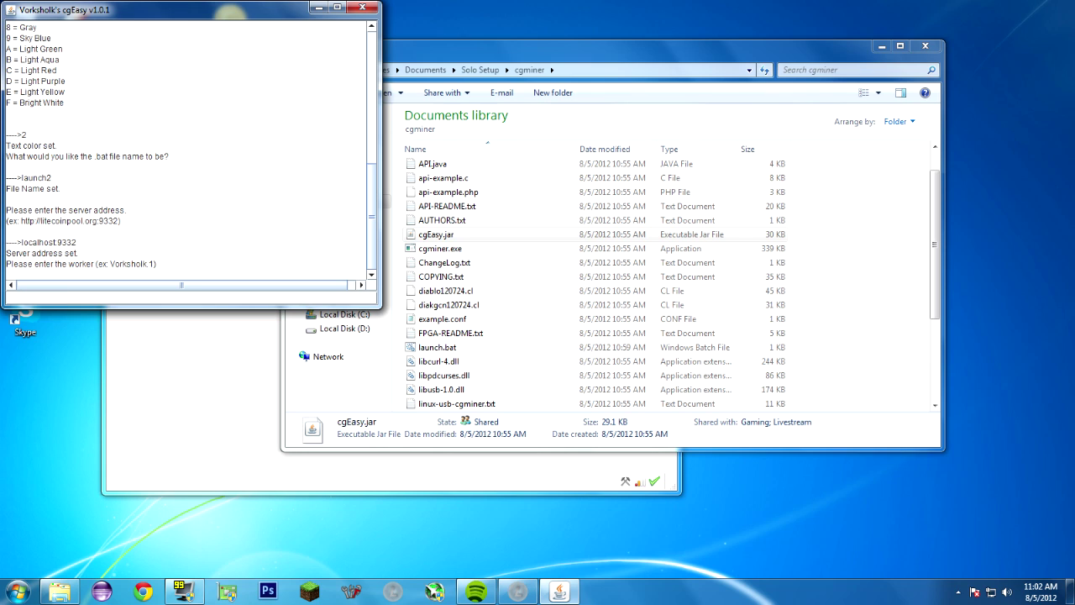
type("username")
key("Return")
type("pas")
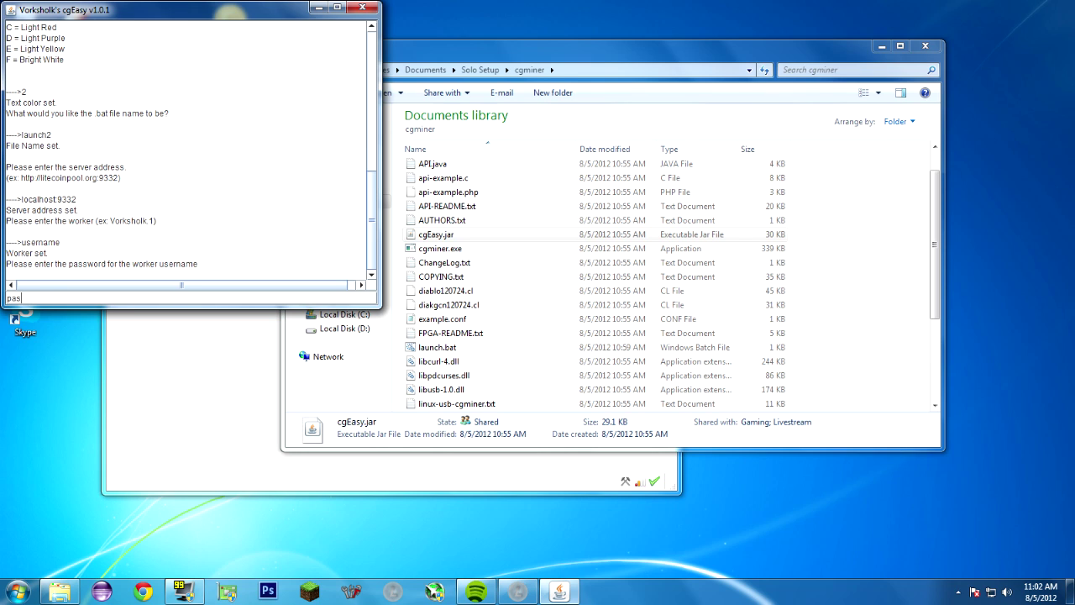
type("sword")
key("Return")
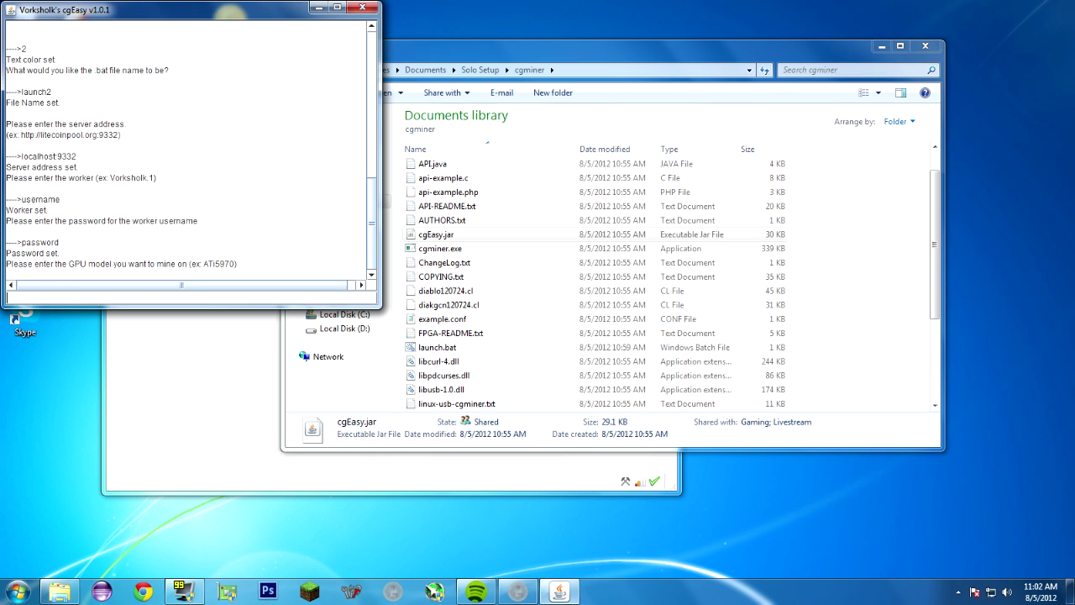
- Set GPU model 5970, aggression 14, no overclocking and worksize 256 to write the config file, and close cgEasy
type("5970")
key("Return")
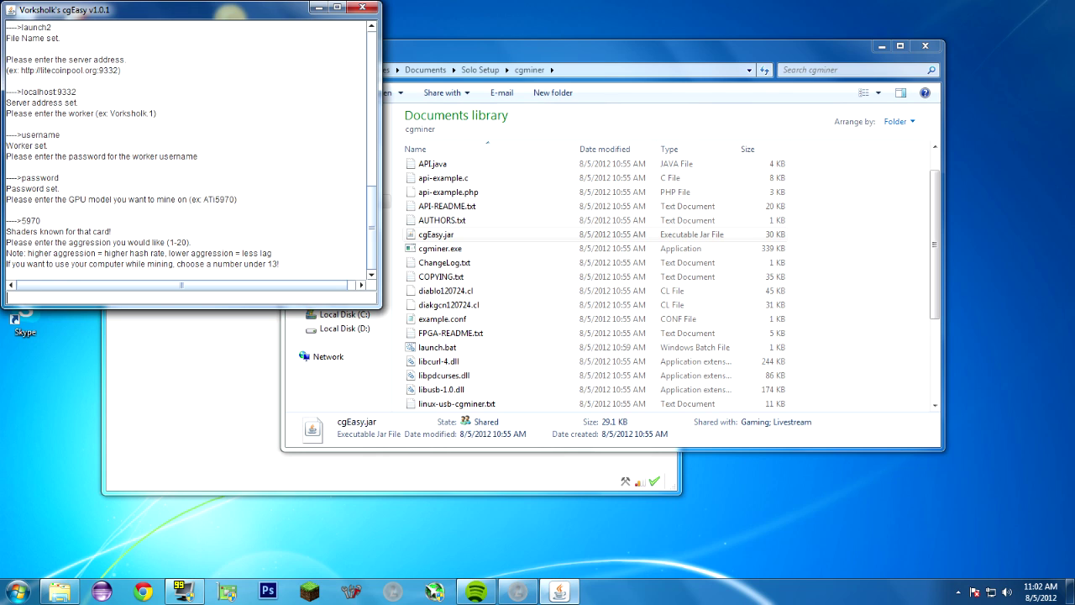
type("12")
key("BackSpace")
type("4")
key("Return")
type("n")
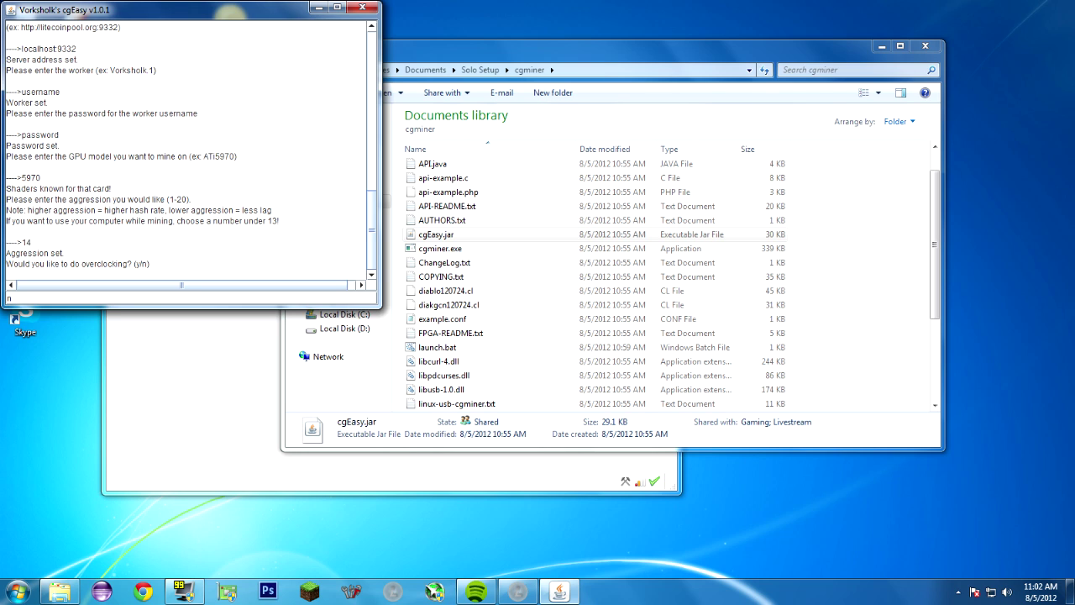
key("Return")
type("256")
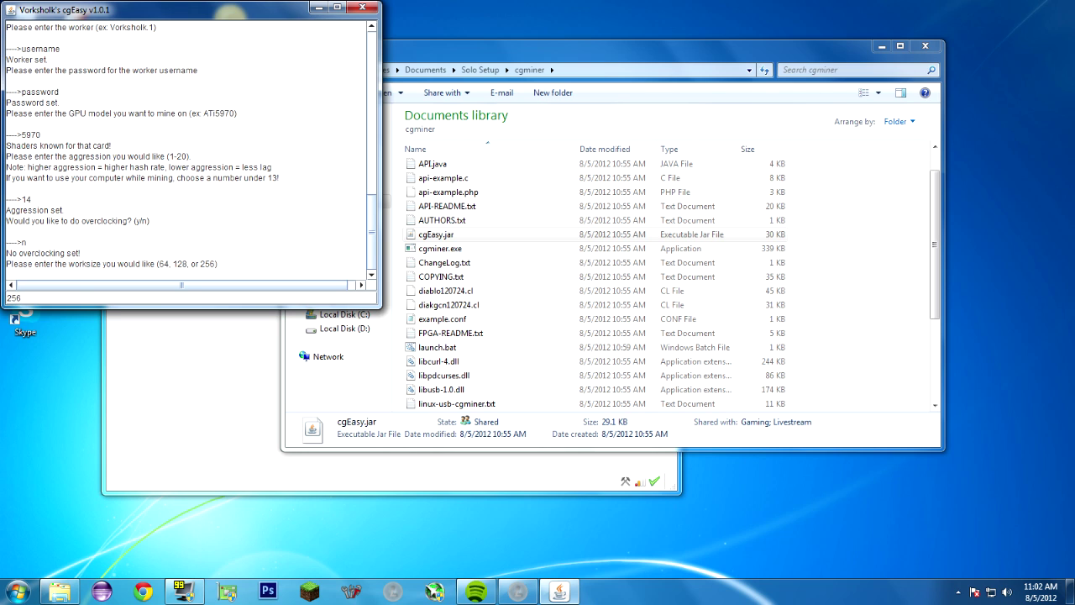
key("Return")
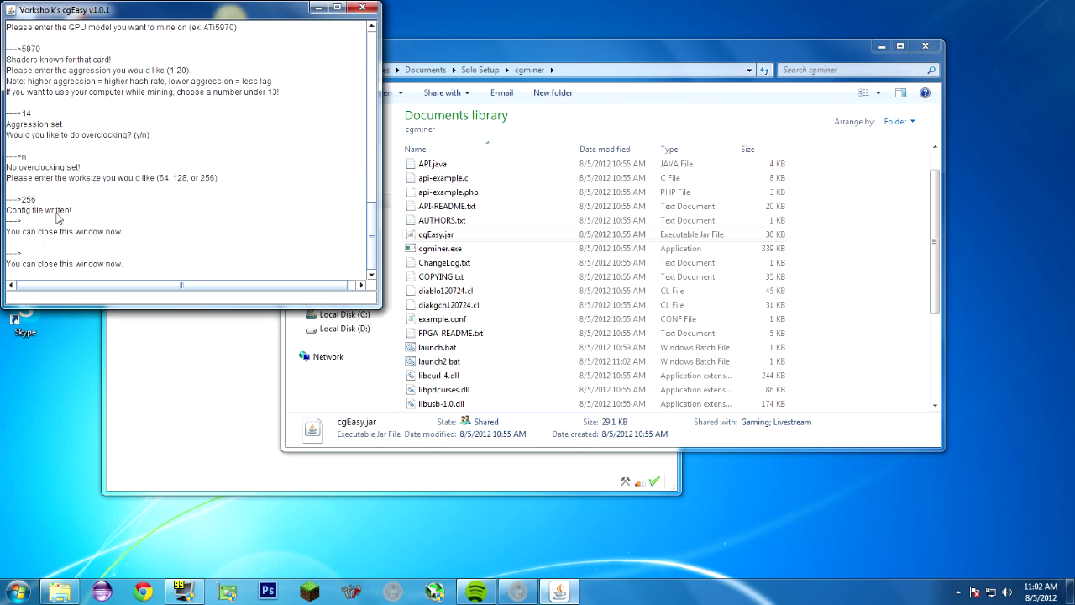
left_click(362, 8)
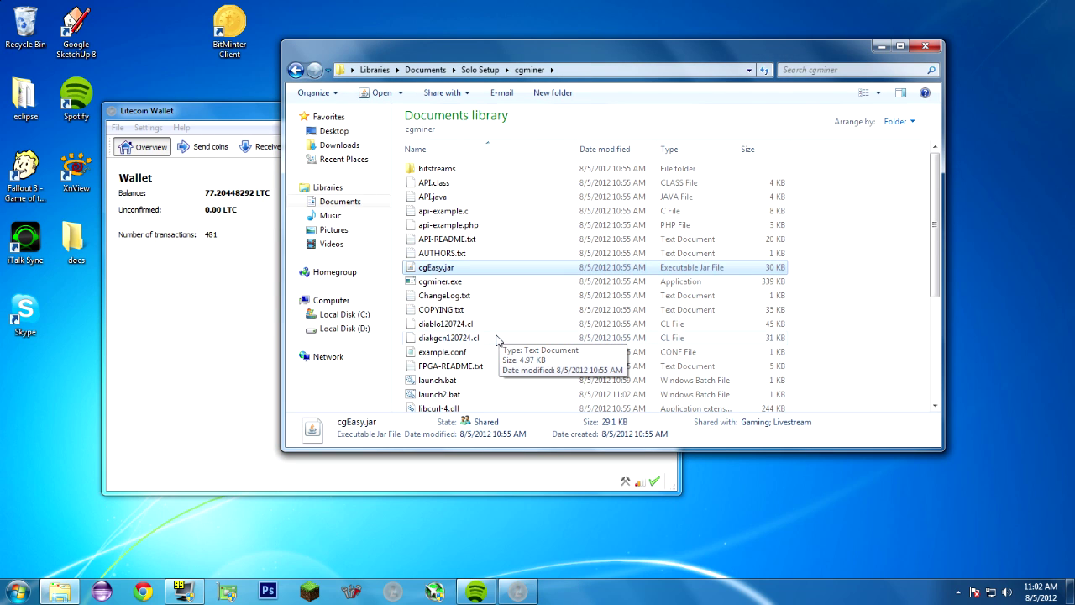
- Examine launch.bat and launch2.bat in the cgminer folder and the batch files in the Solo Setup folder
scroll(471, 328, "down", 2)
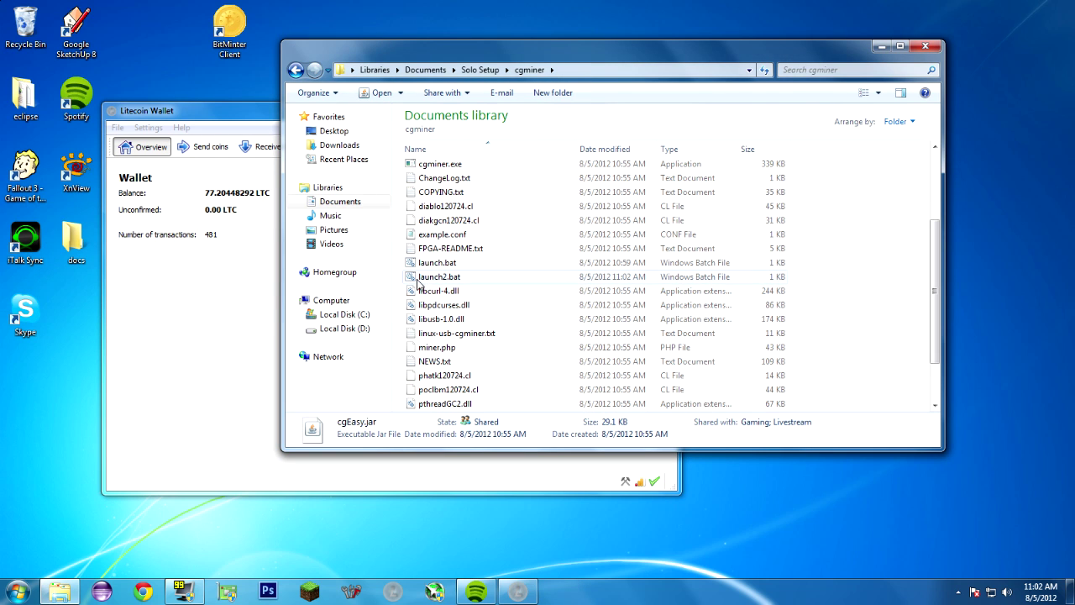
scroll(424, 252, "up", 1)
scroll(424, 198, "up", 2)
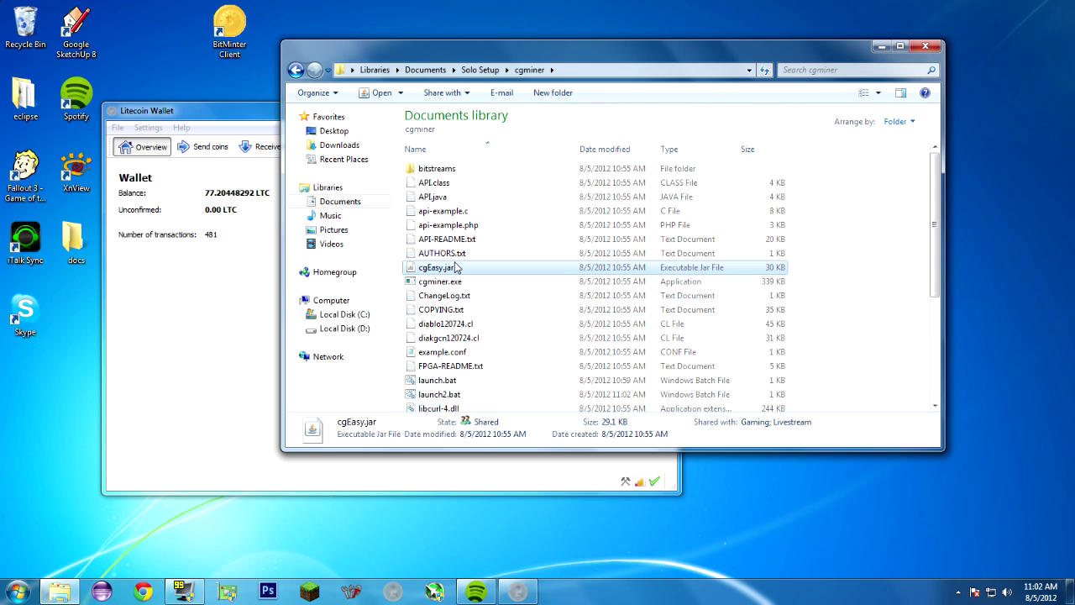
scroll(445, 281, "down", 2)
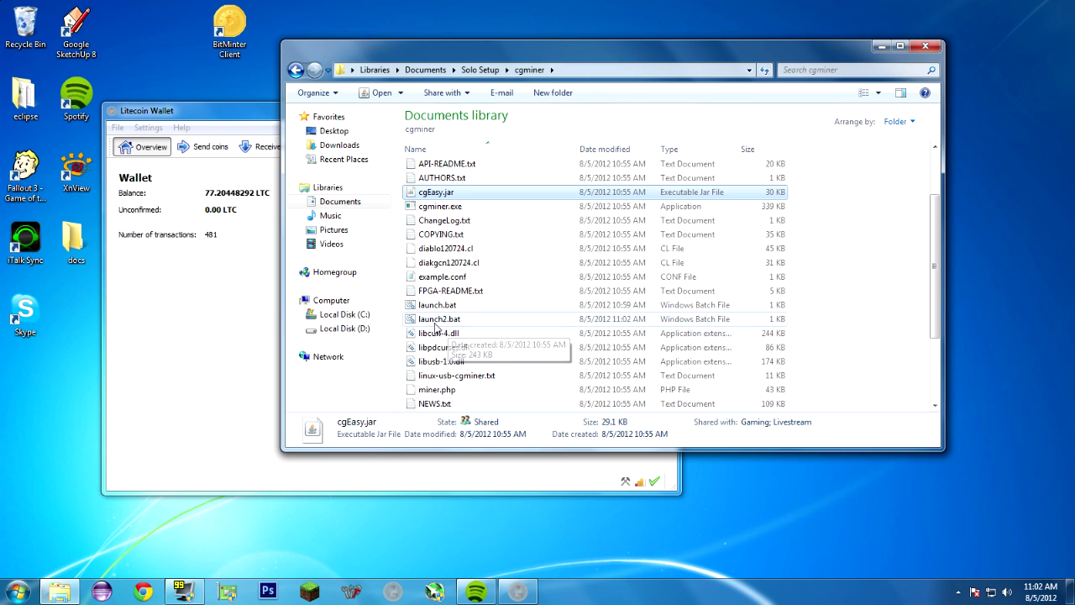
left_click(295, 70)
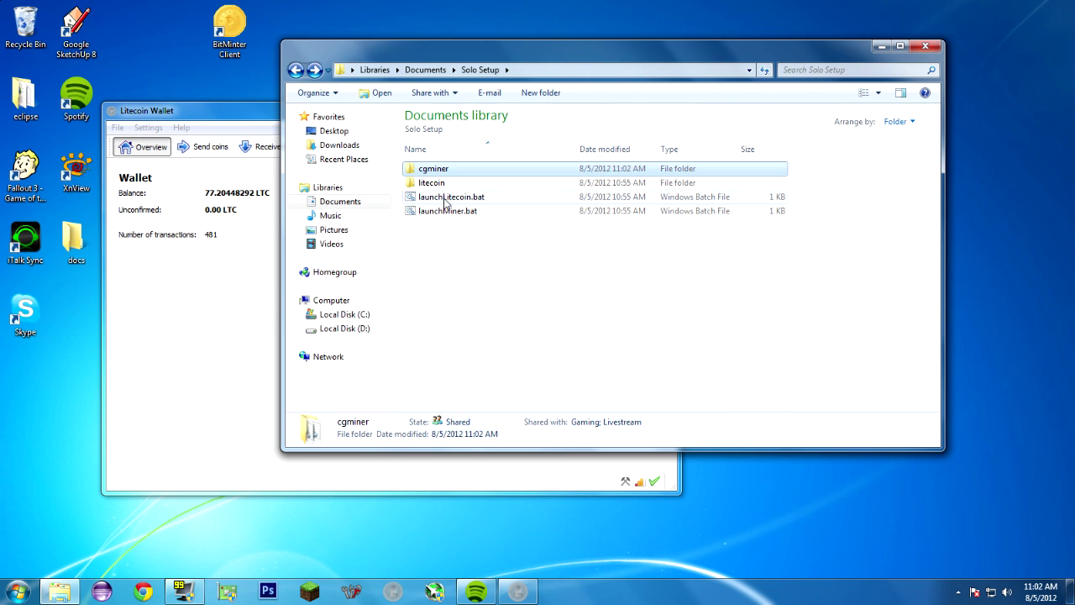
double_click(436, 171)
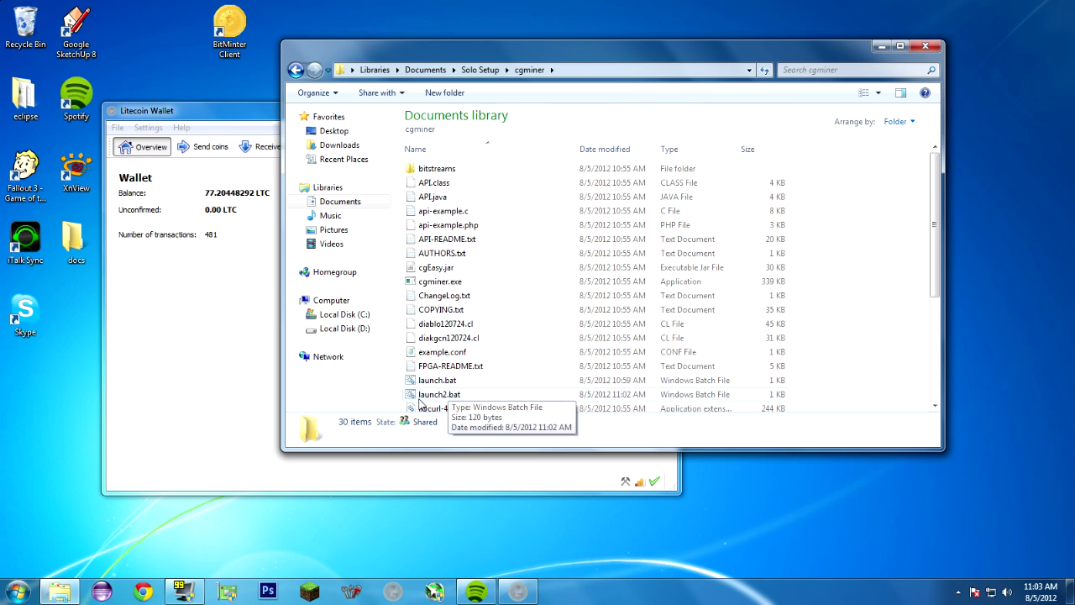
left_click(296, 70)
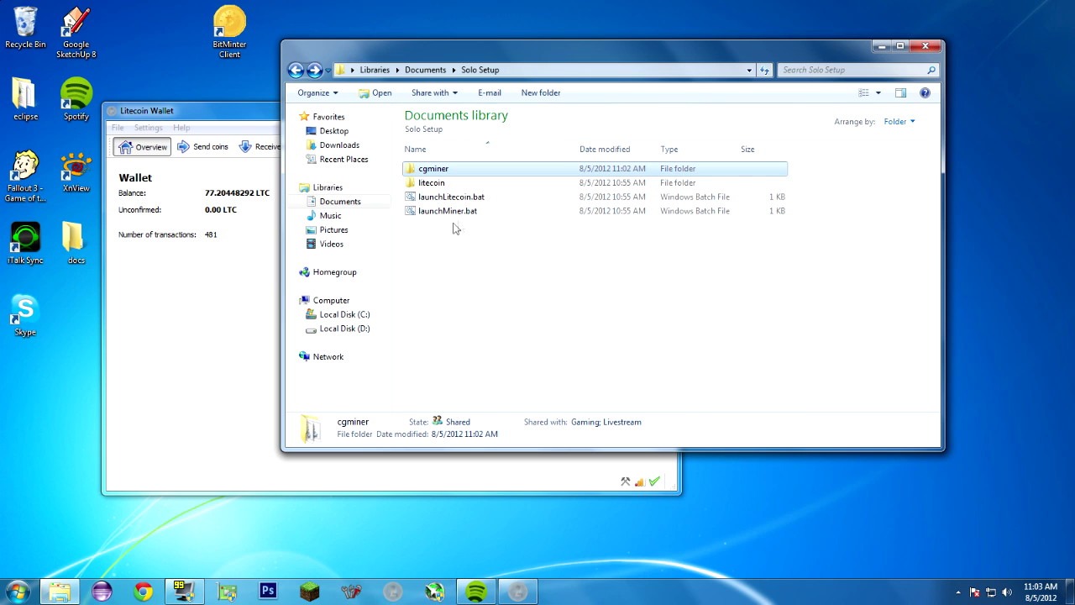
- Start mining by running launch.bat from the cgminer folder
double_click(435, 172)
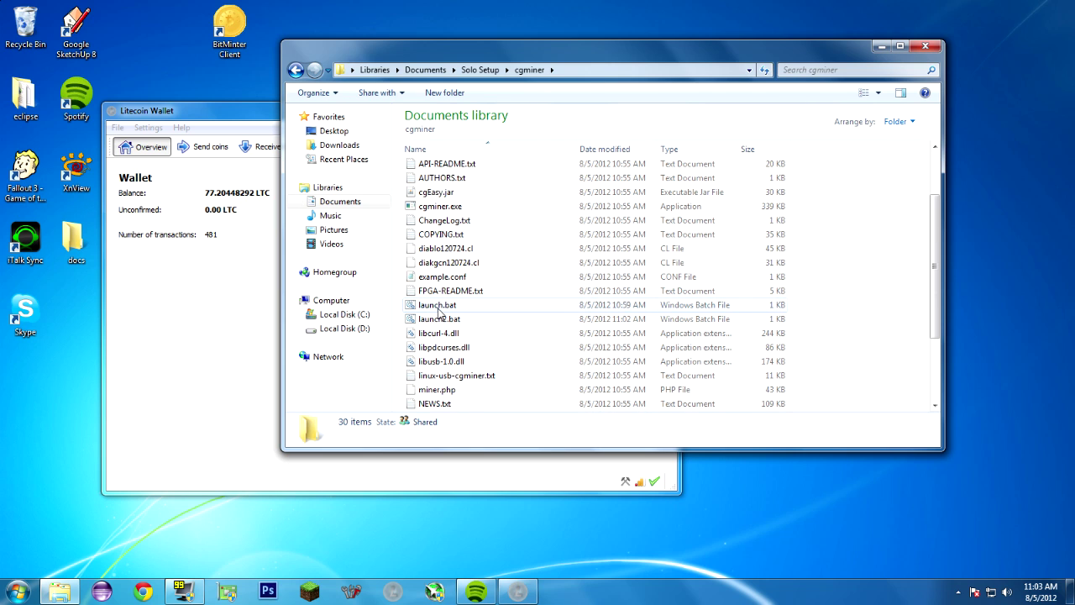
double_click(437, 307)
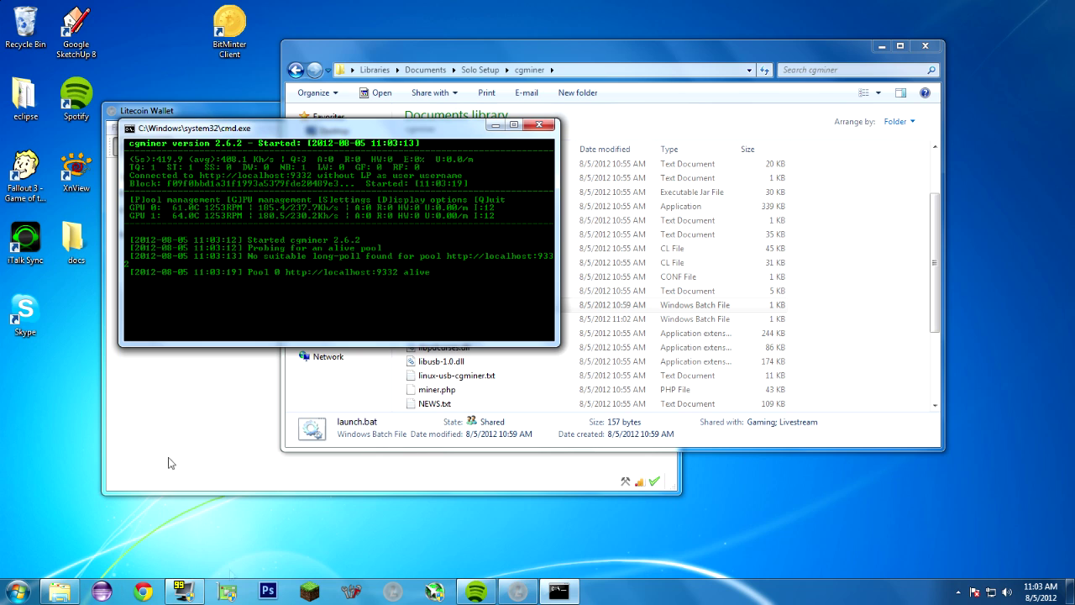
- Bring the Litecoin Wallet forward, check its receive and send pages, and return to the overview
left_click(195, 447)
left_click(203, 151)
left_click(271, 147)
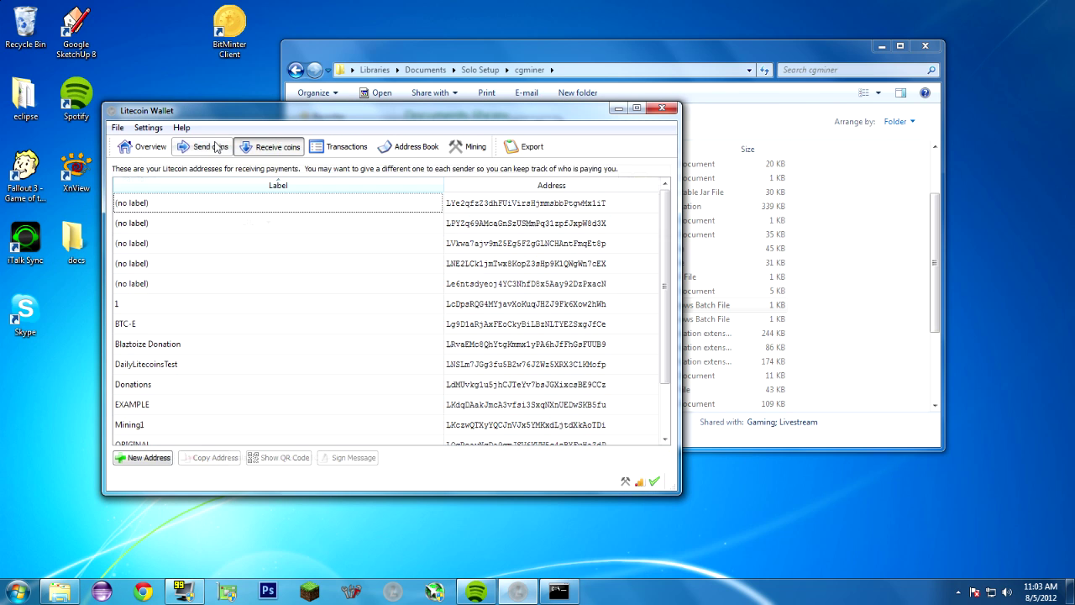
left_click(210, 147)
left_click(143, 147)
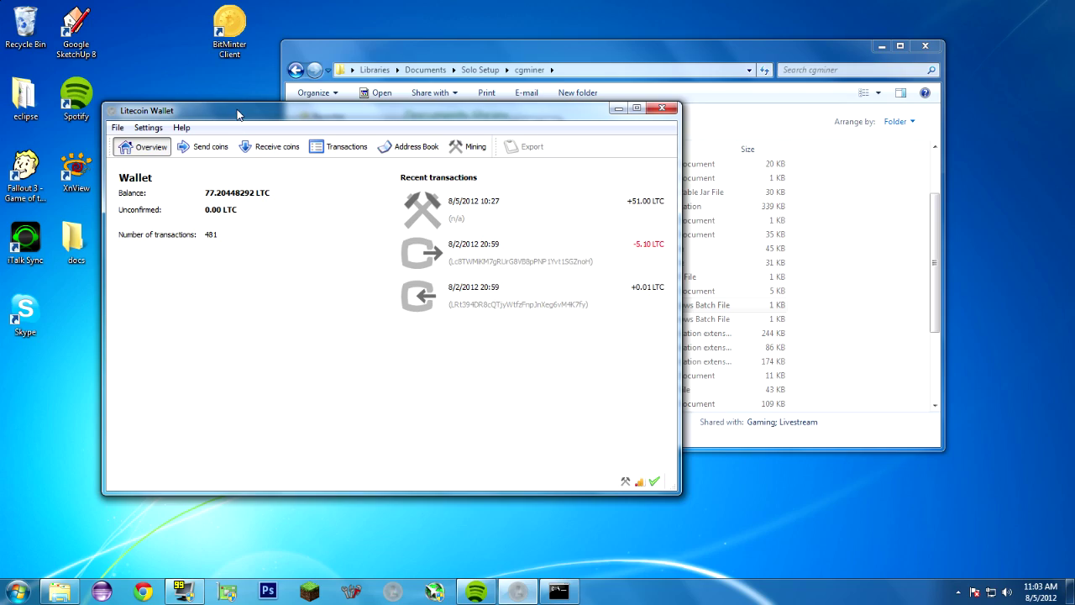
- Move the Litecoin Wallet aside to uncover the cgminer window and bring cgminer to the front
left_click_drag(236, 112, 544, 134)
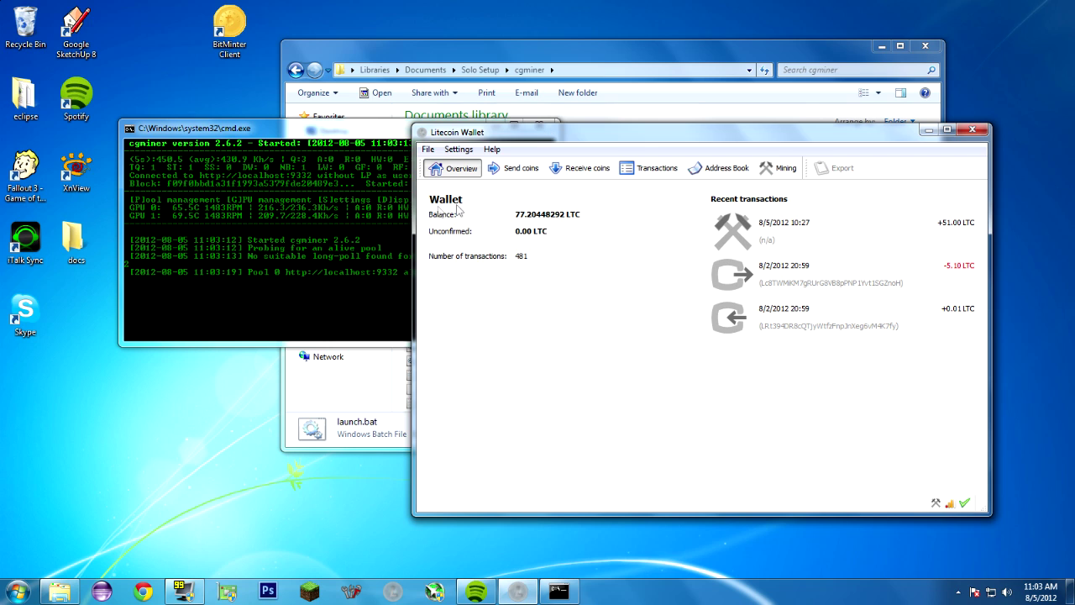
left_click(320, 131)
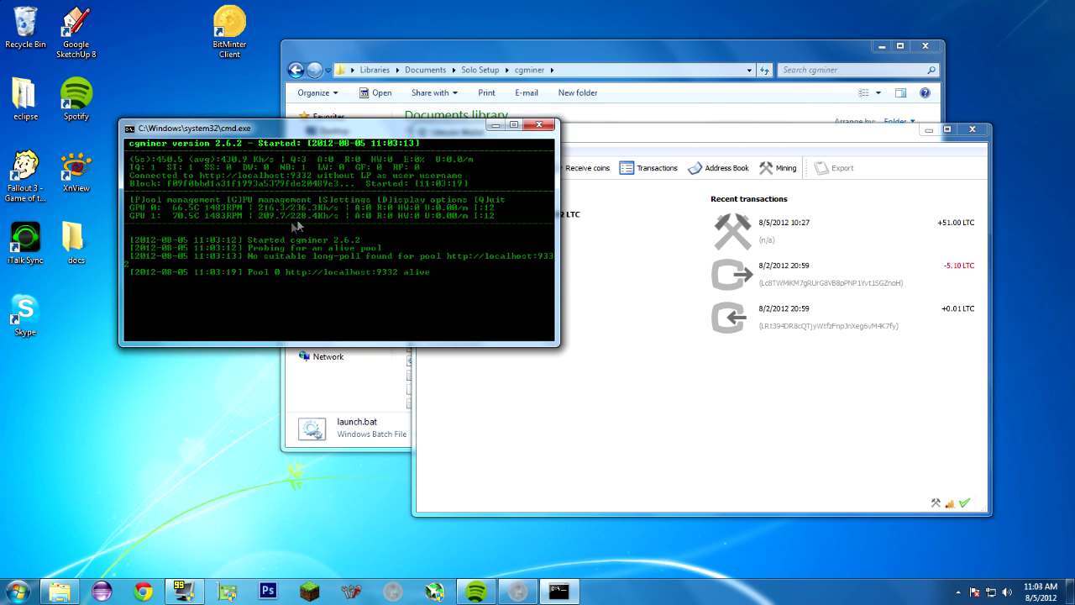